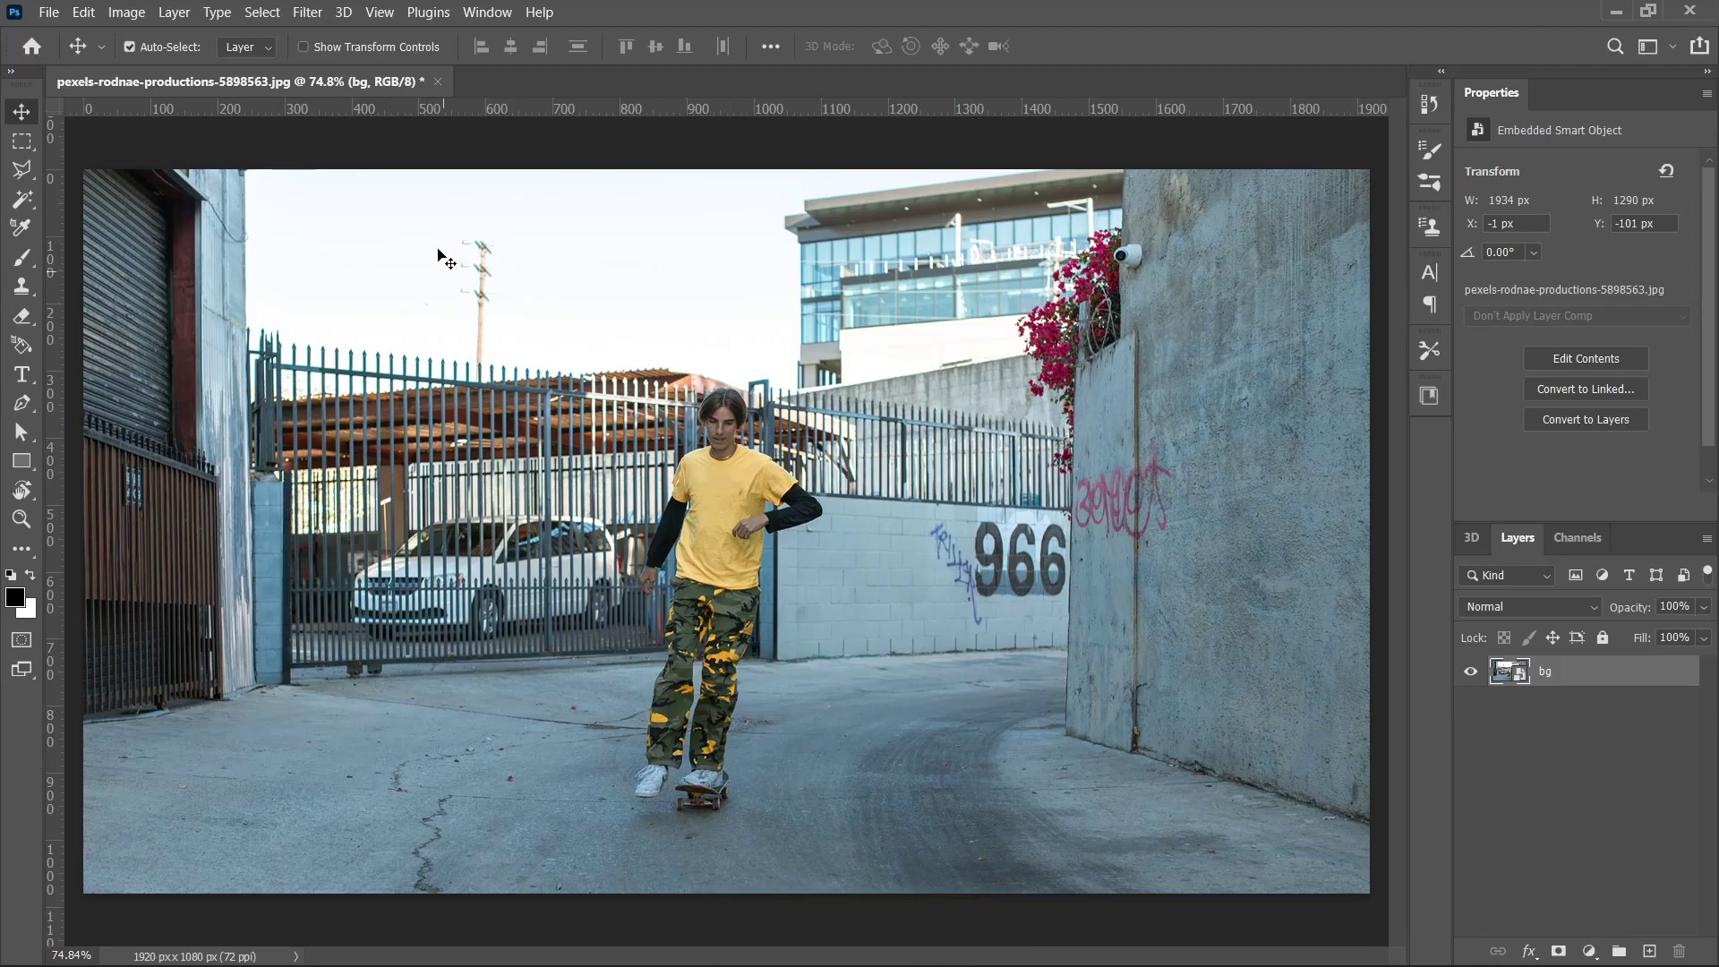
Select the skateboarder with Select Subject, copy him to Layer 1, and check the cut-out.
click(262, 13)
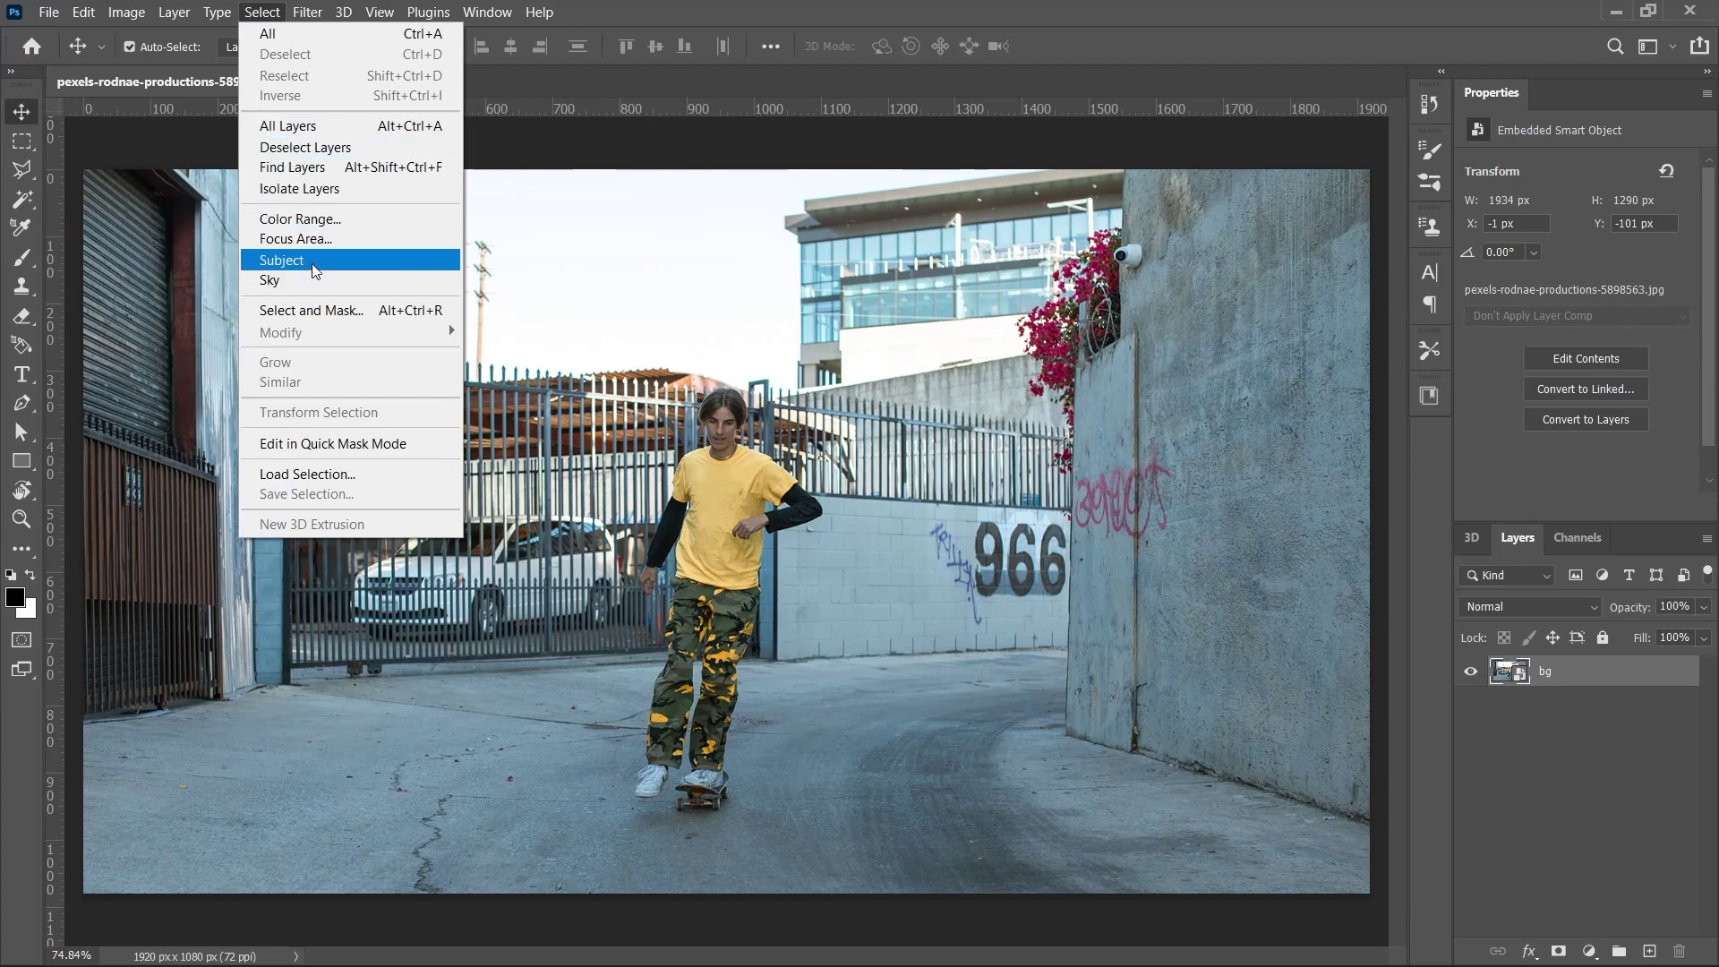
click(314, 264)
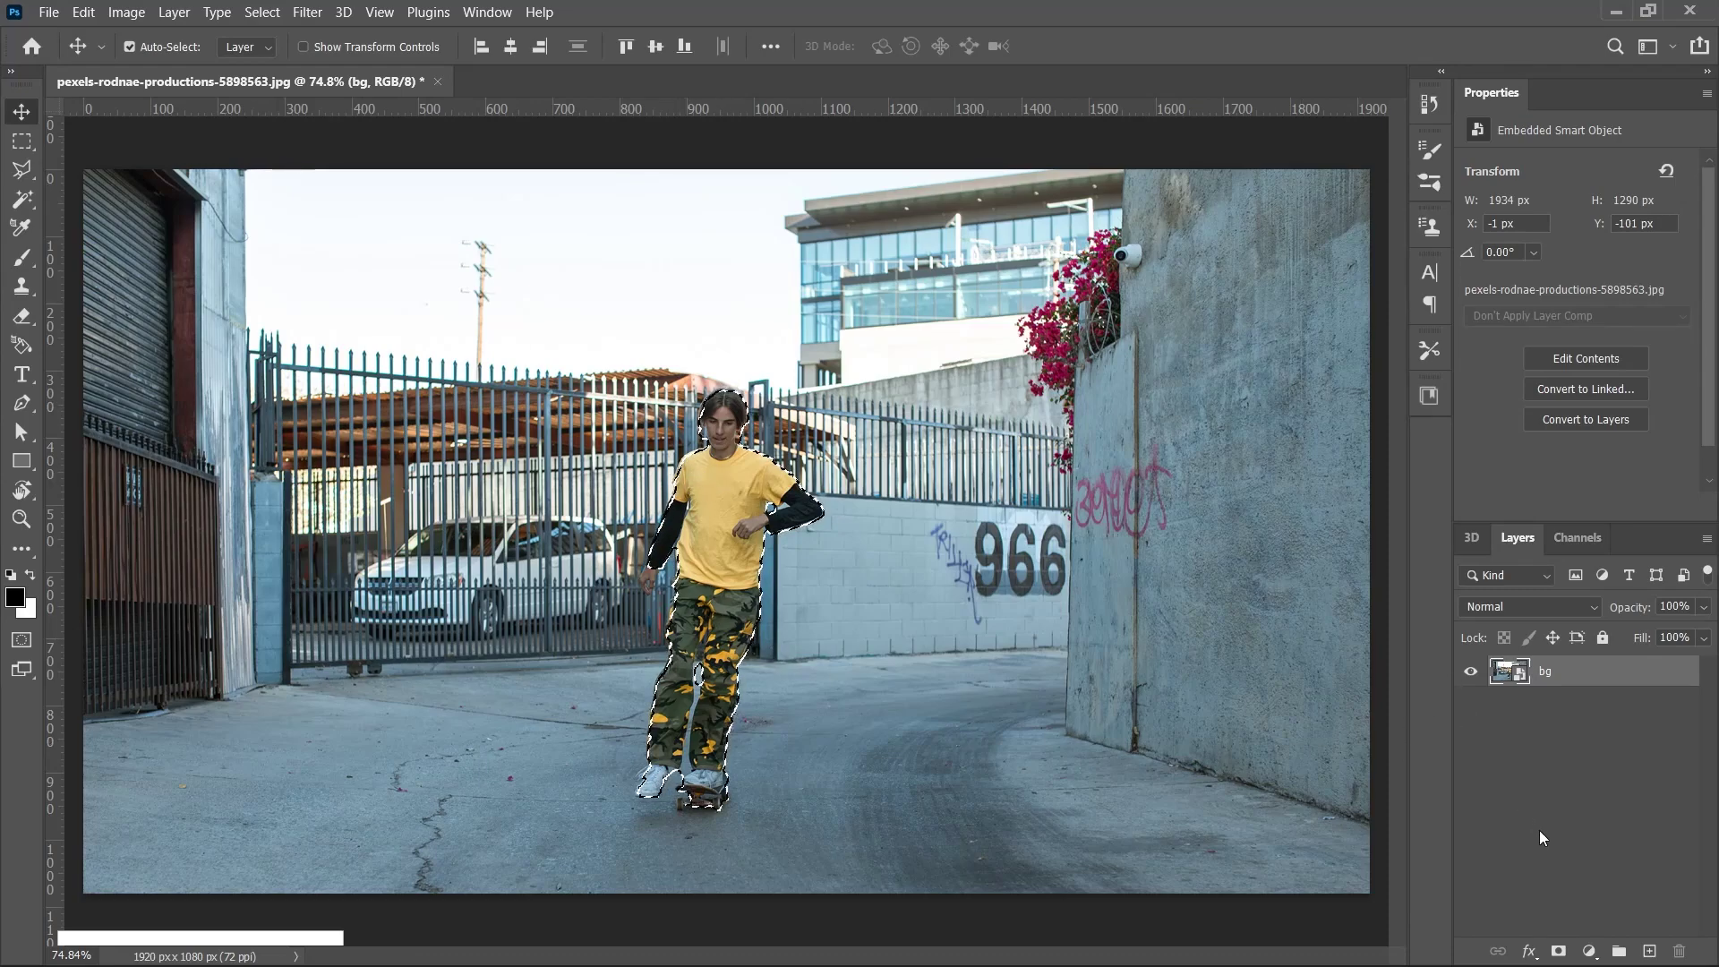
key(ctrl+j)
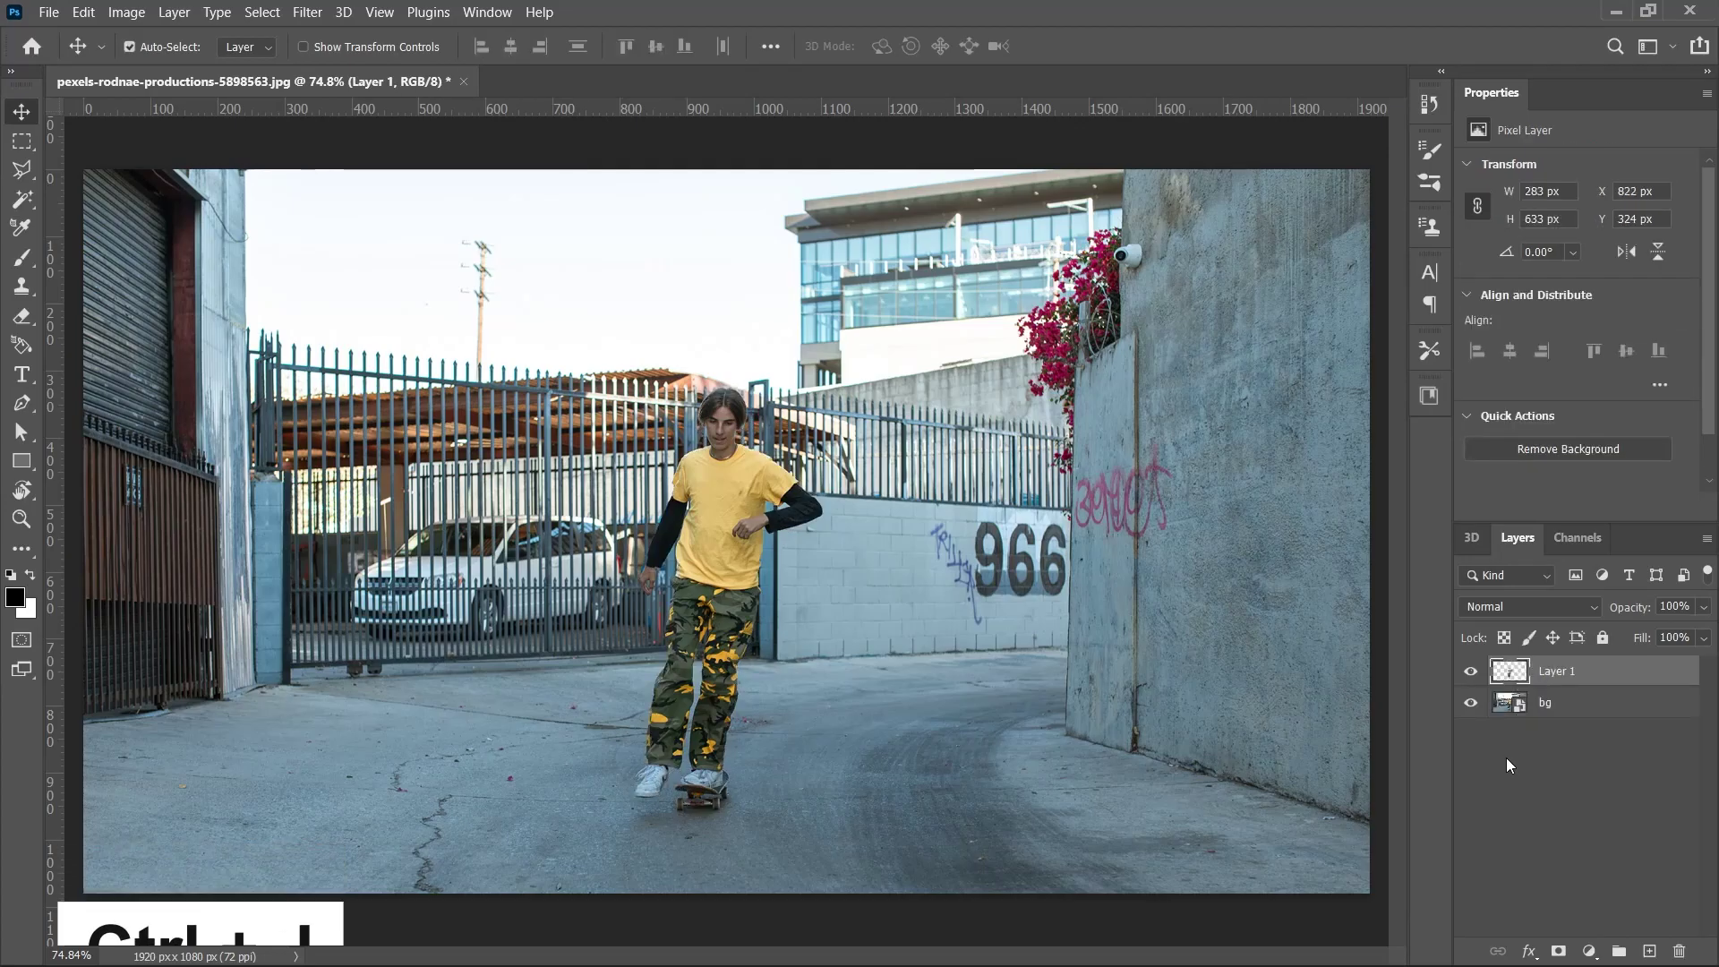
key(ctrl+d)
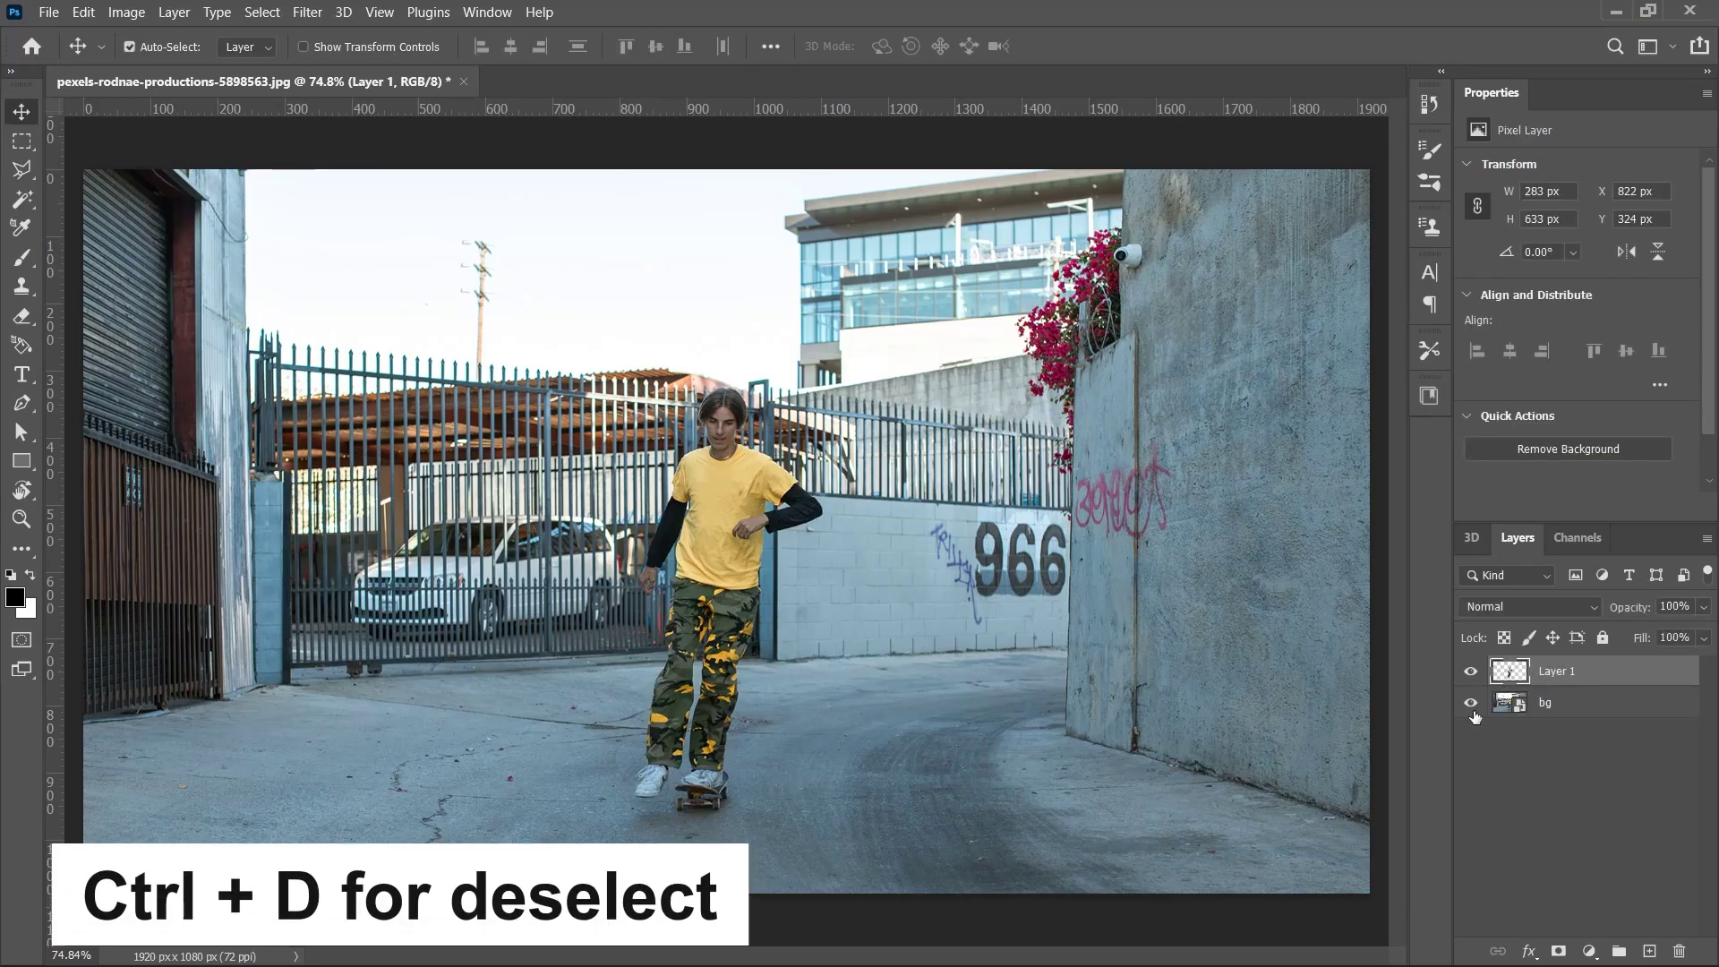
click(1473, 707)
click(1472, 707)
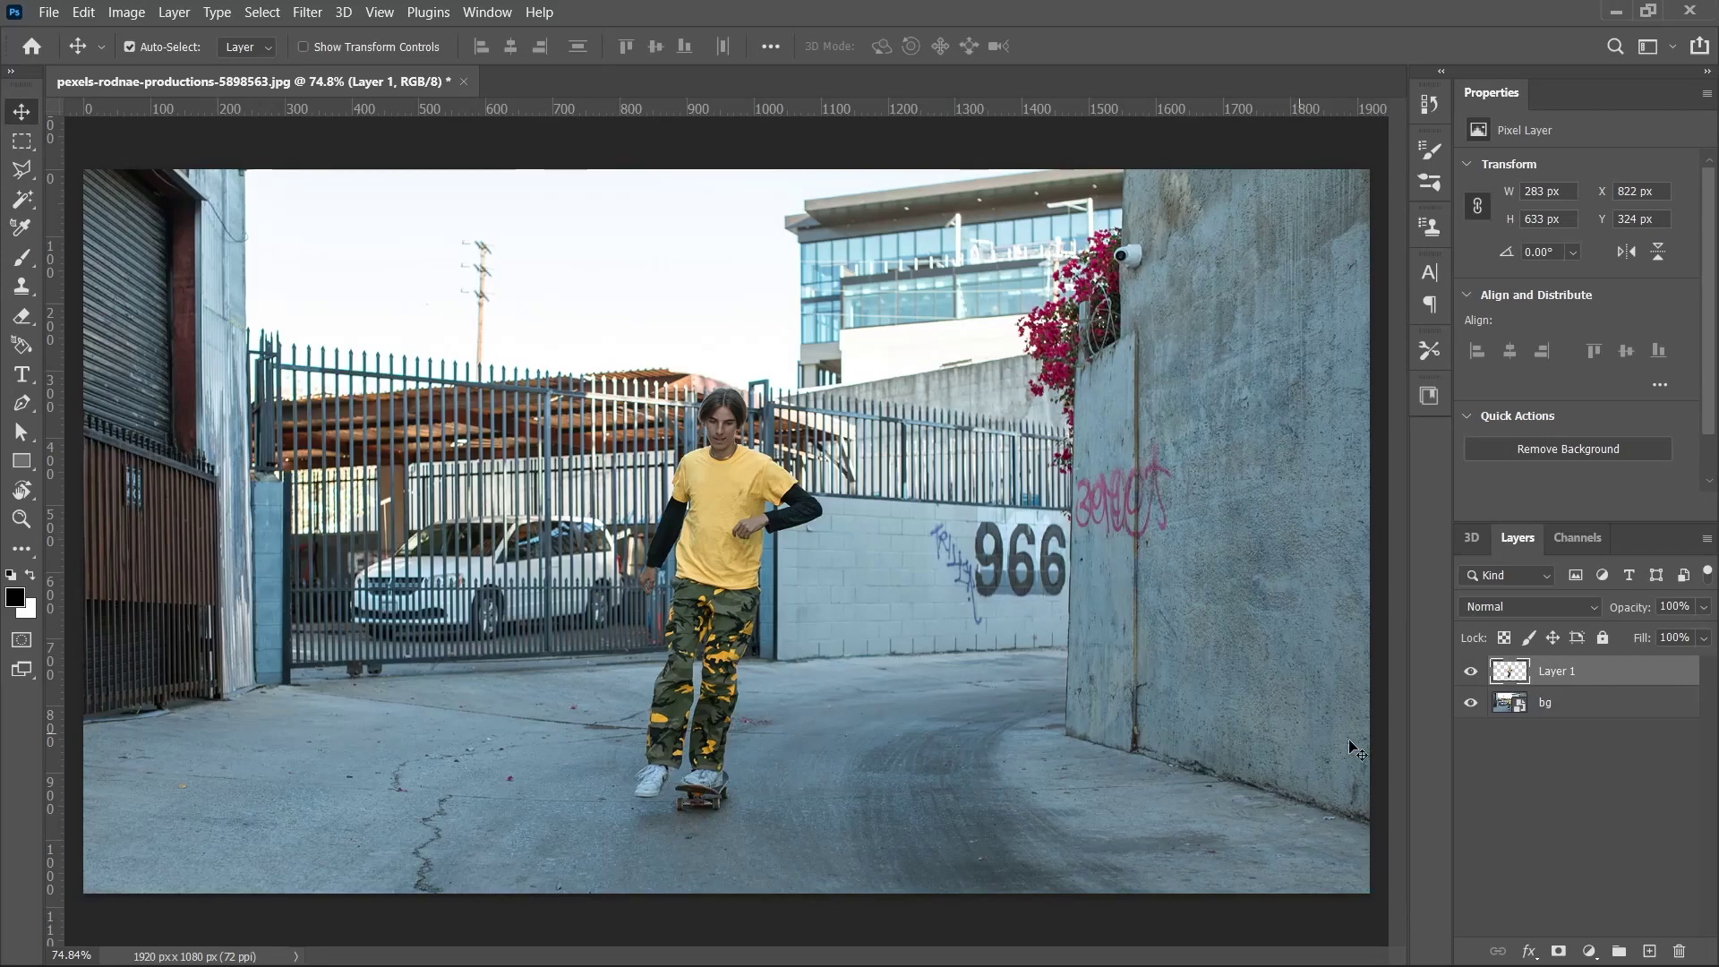
click(1469, 707)
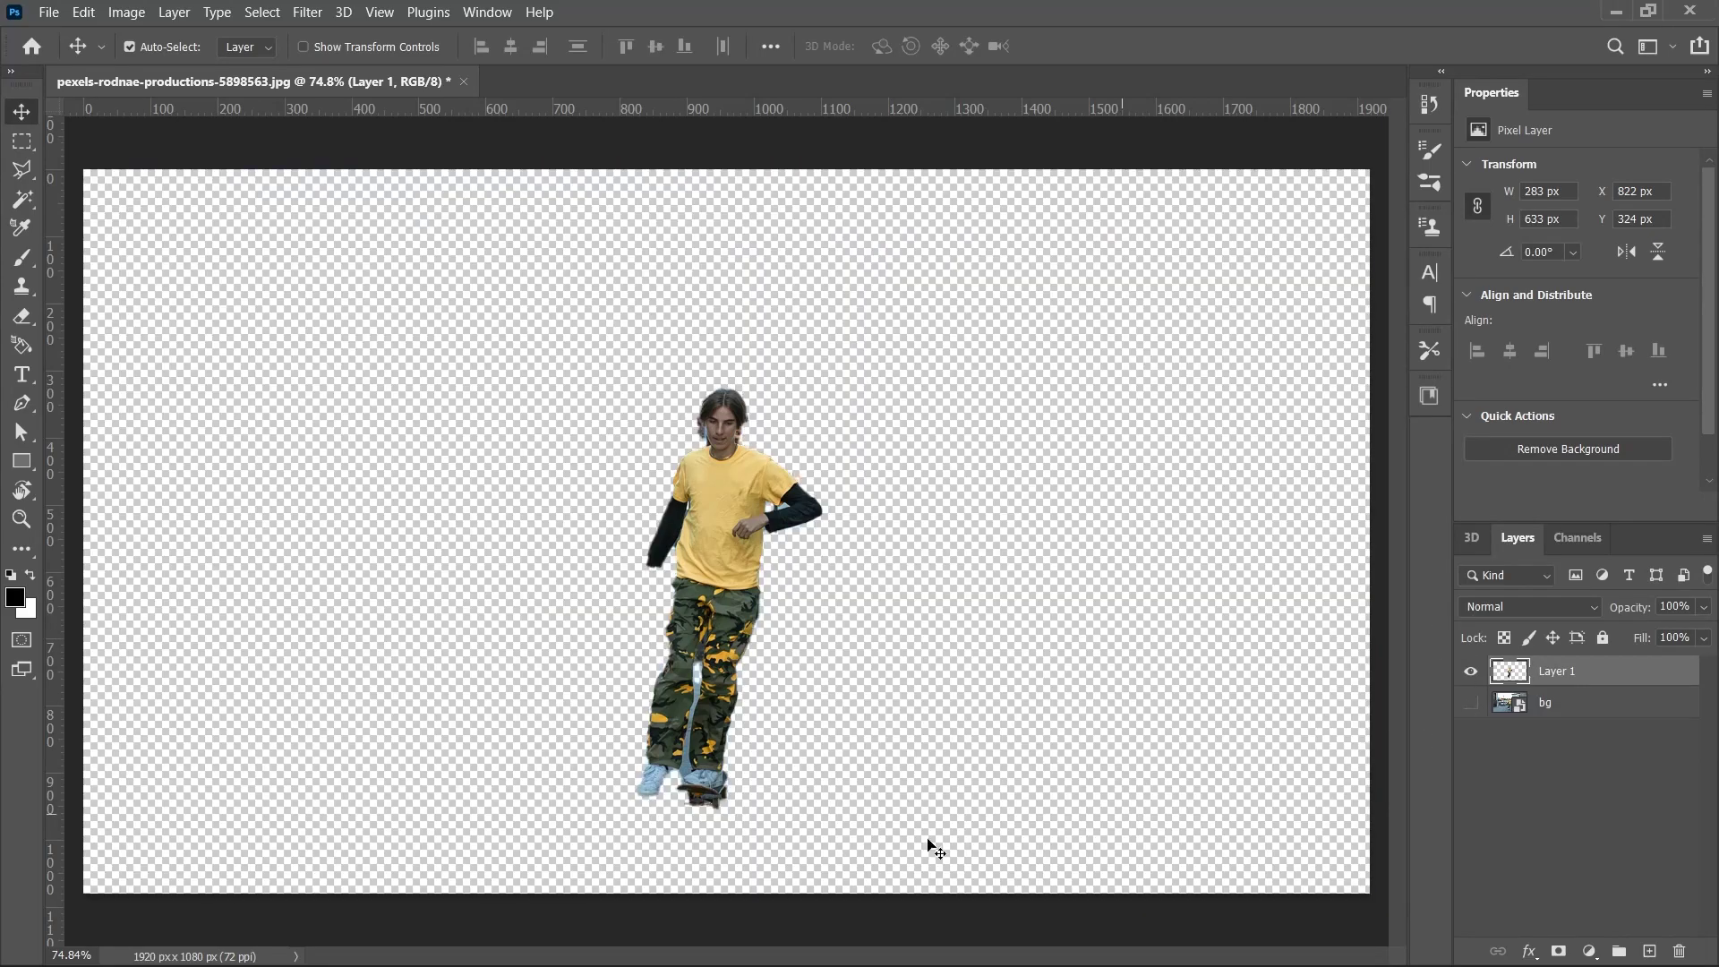
Add a white '3D TEXT' type layer in Britannic Bold 149 pt, placed below Layer 1.
click(1471, 704)
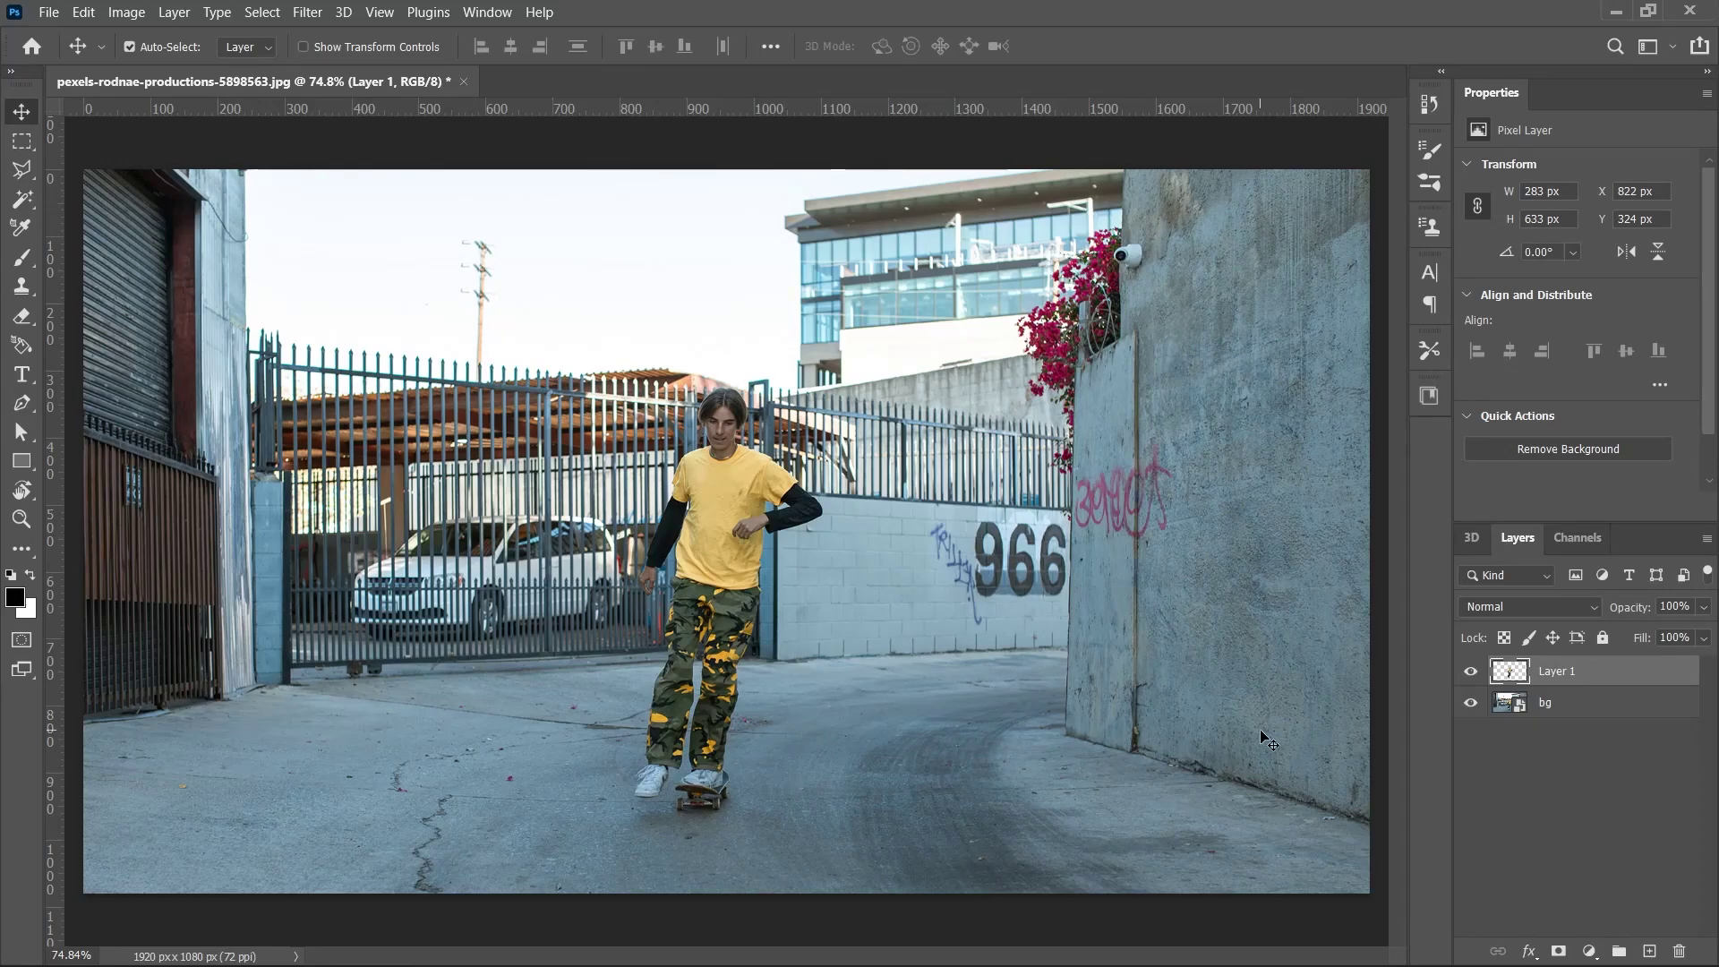
click(21, 374)
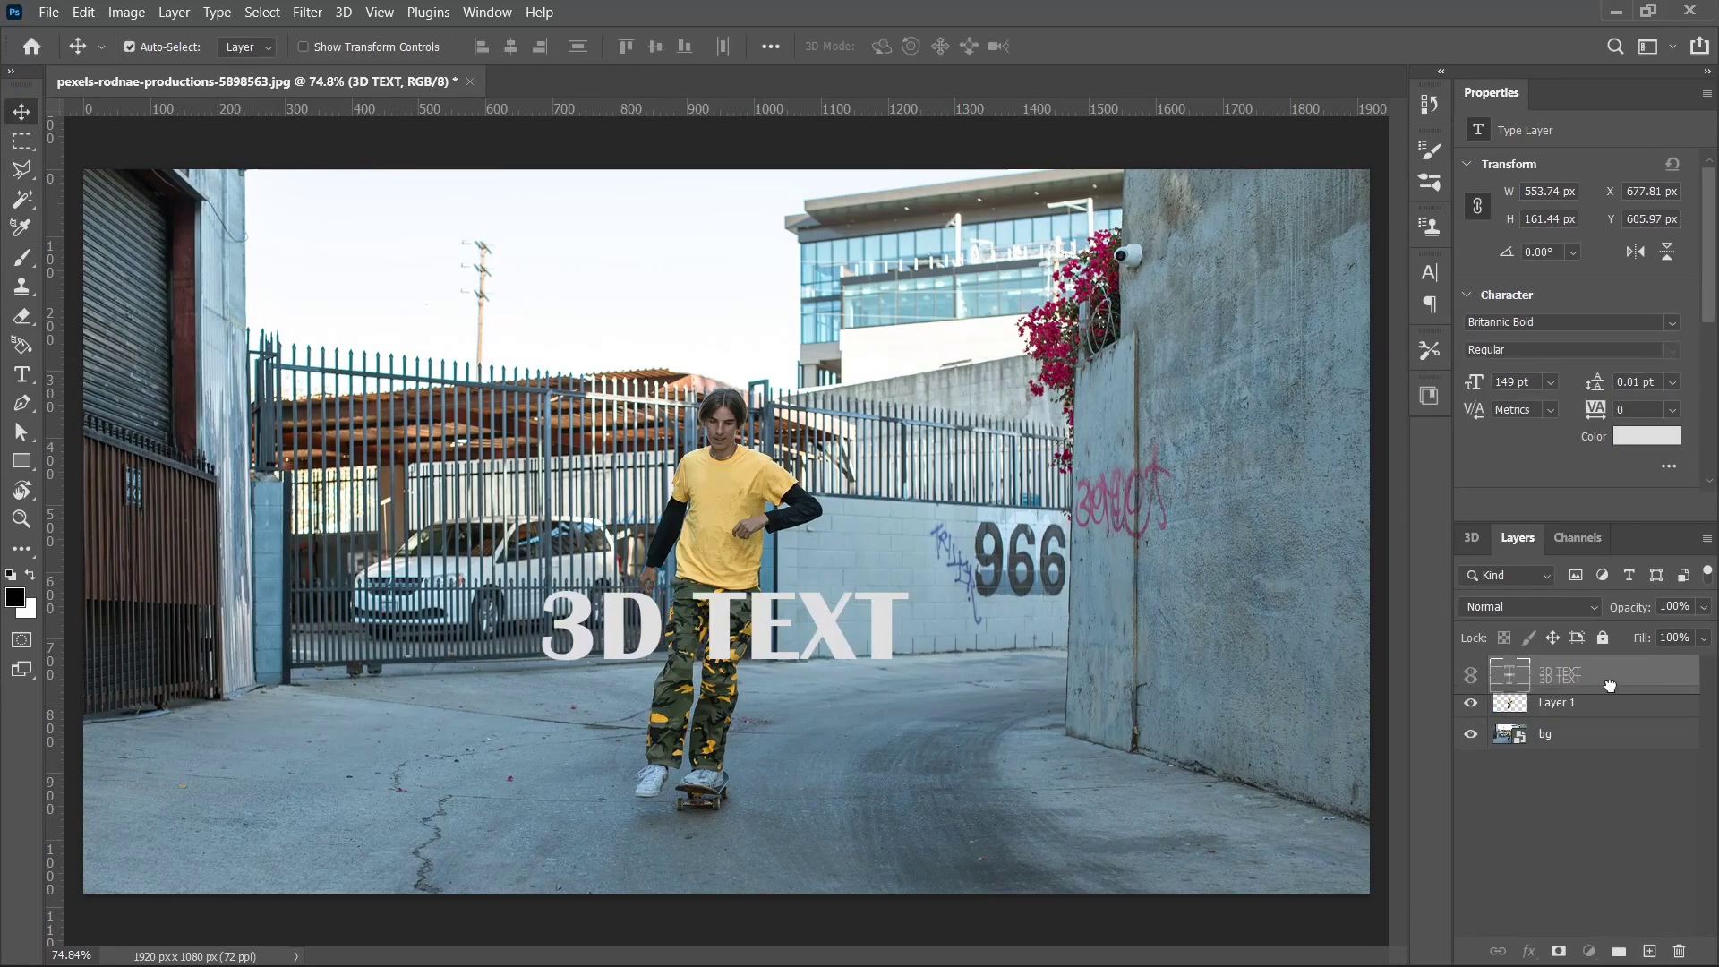
drag(1609, 686, 1488, 714)
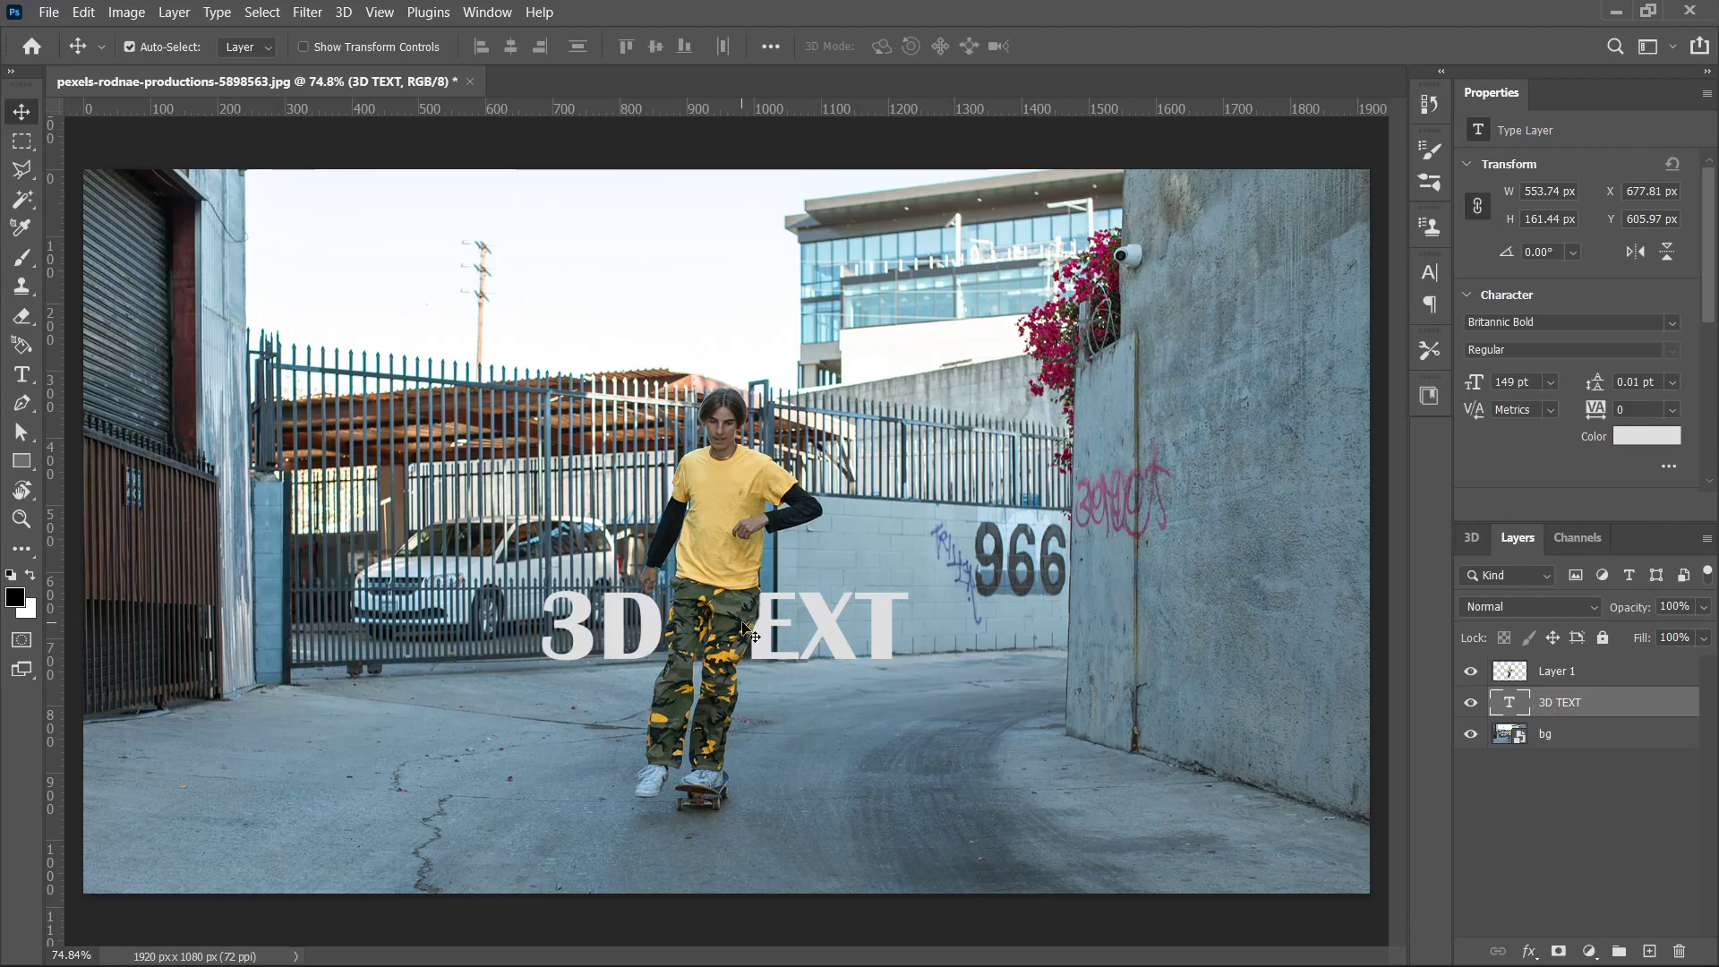
Extrude the 3D TEXT layer to 31.72 px depth and orbit it along the alley floor.
click(344, 15)
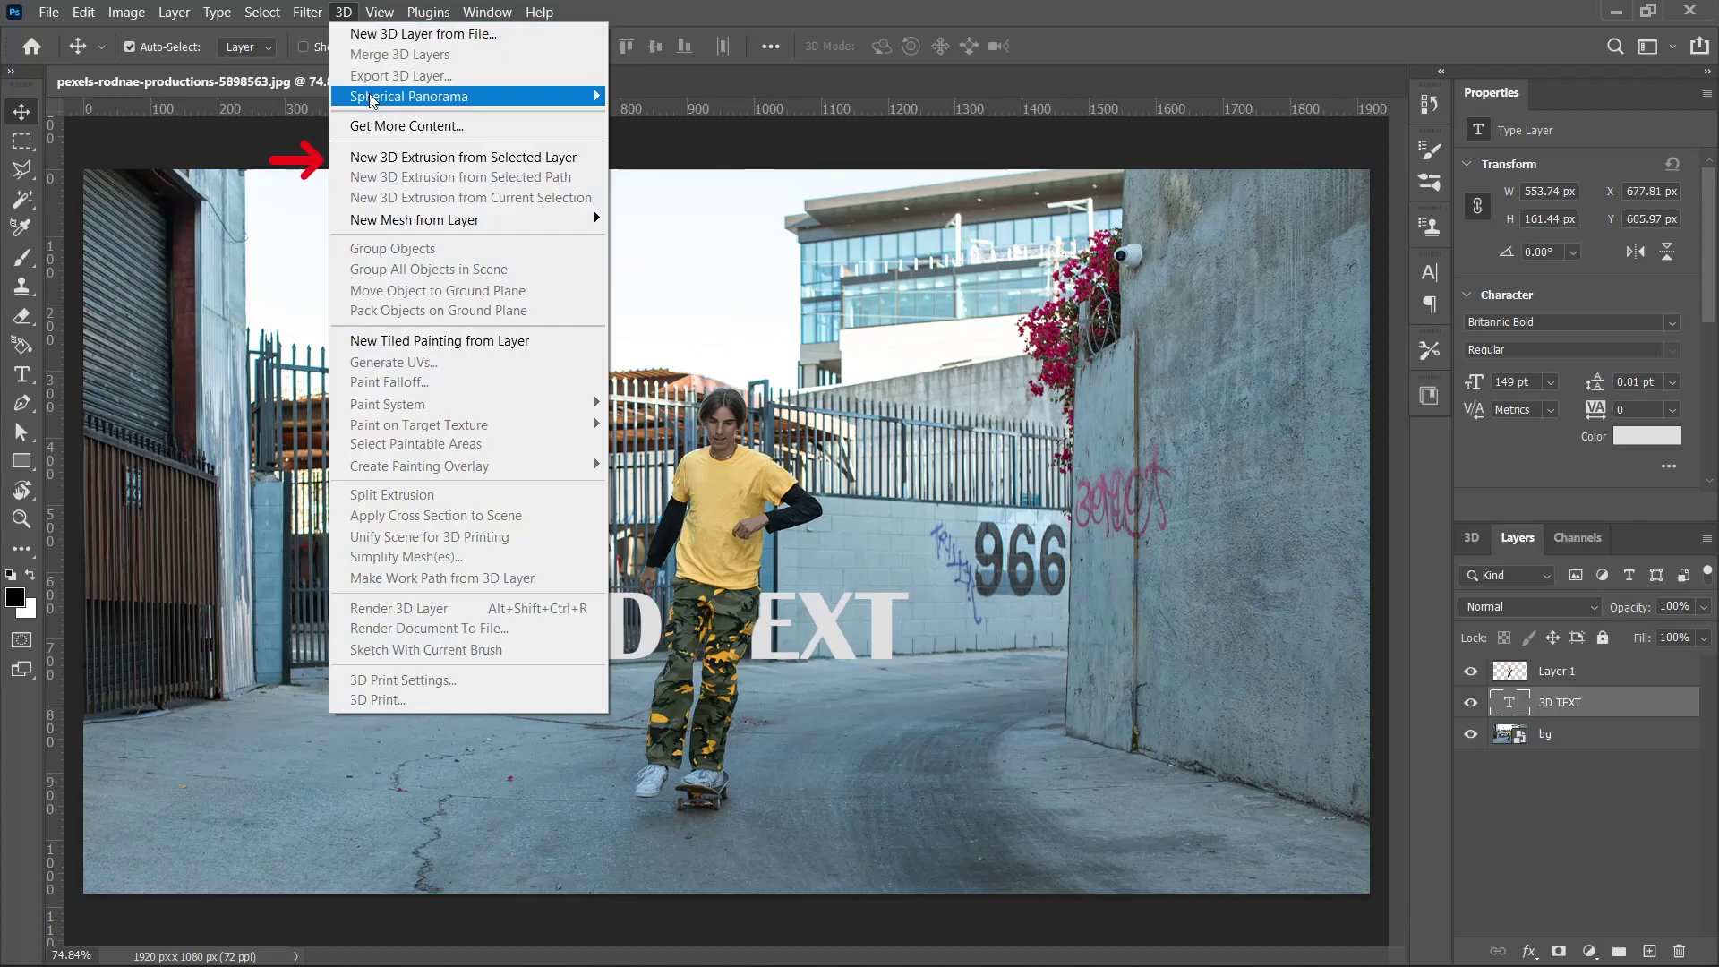
click(392, 162)
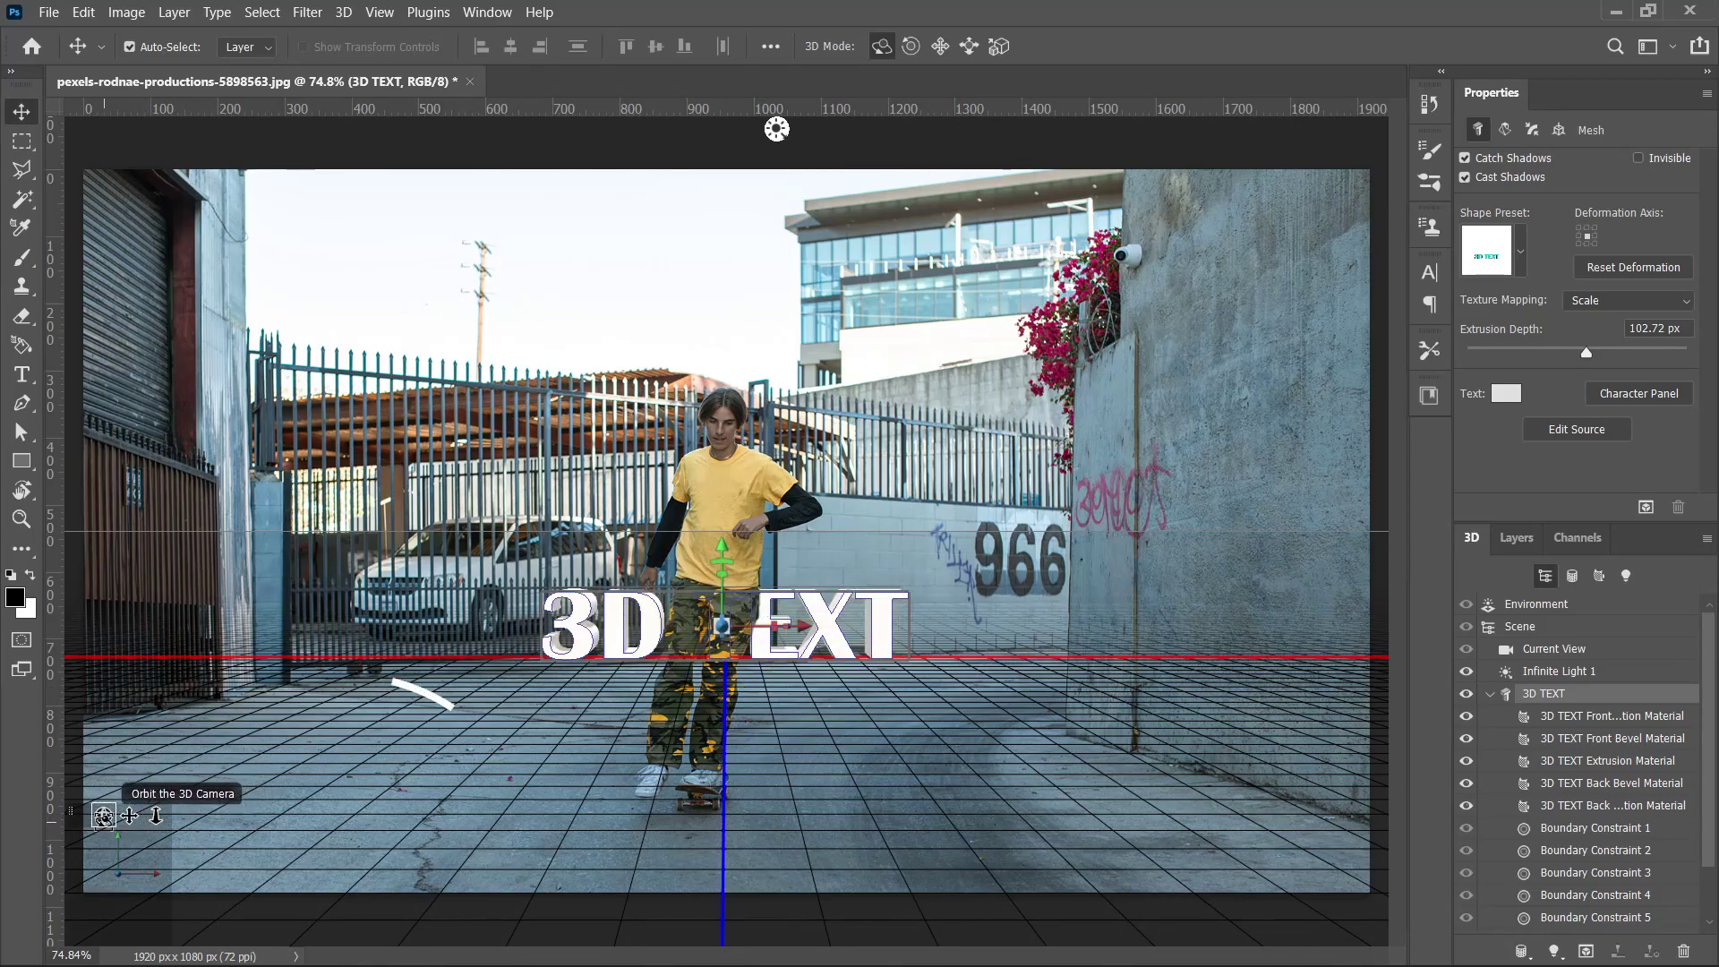
drag(104, 817, 129, 836)
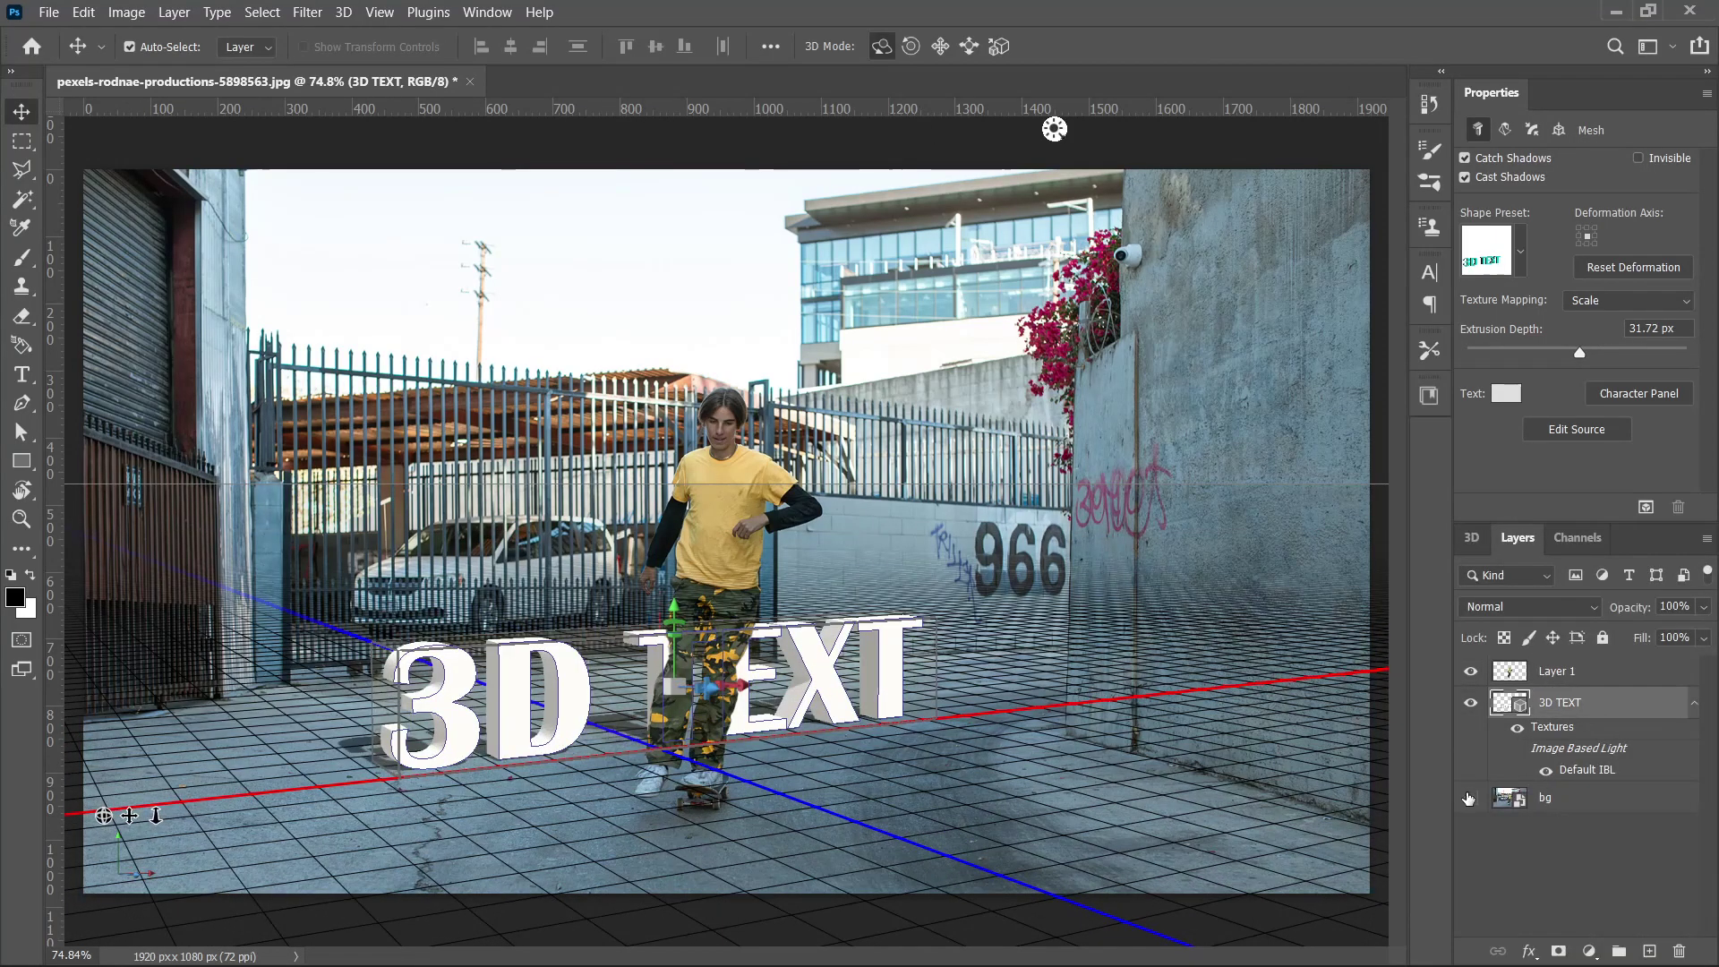
Hide bg and Layer 1 and render the 3D TEXT layer on its own.
click(1469, 797)
click(1470, 671)
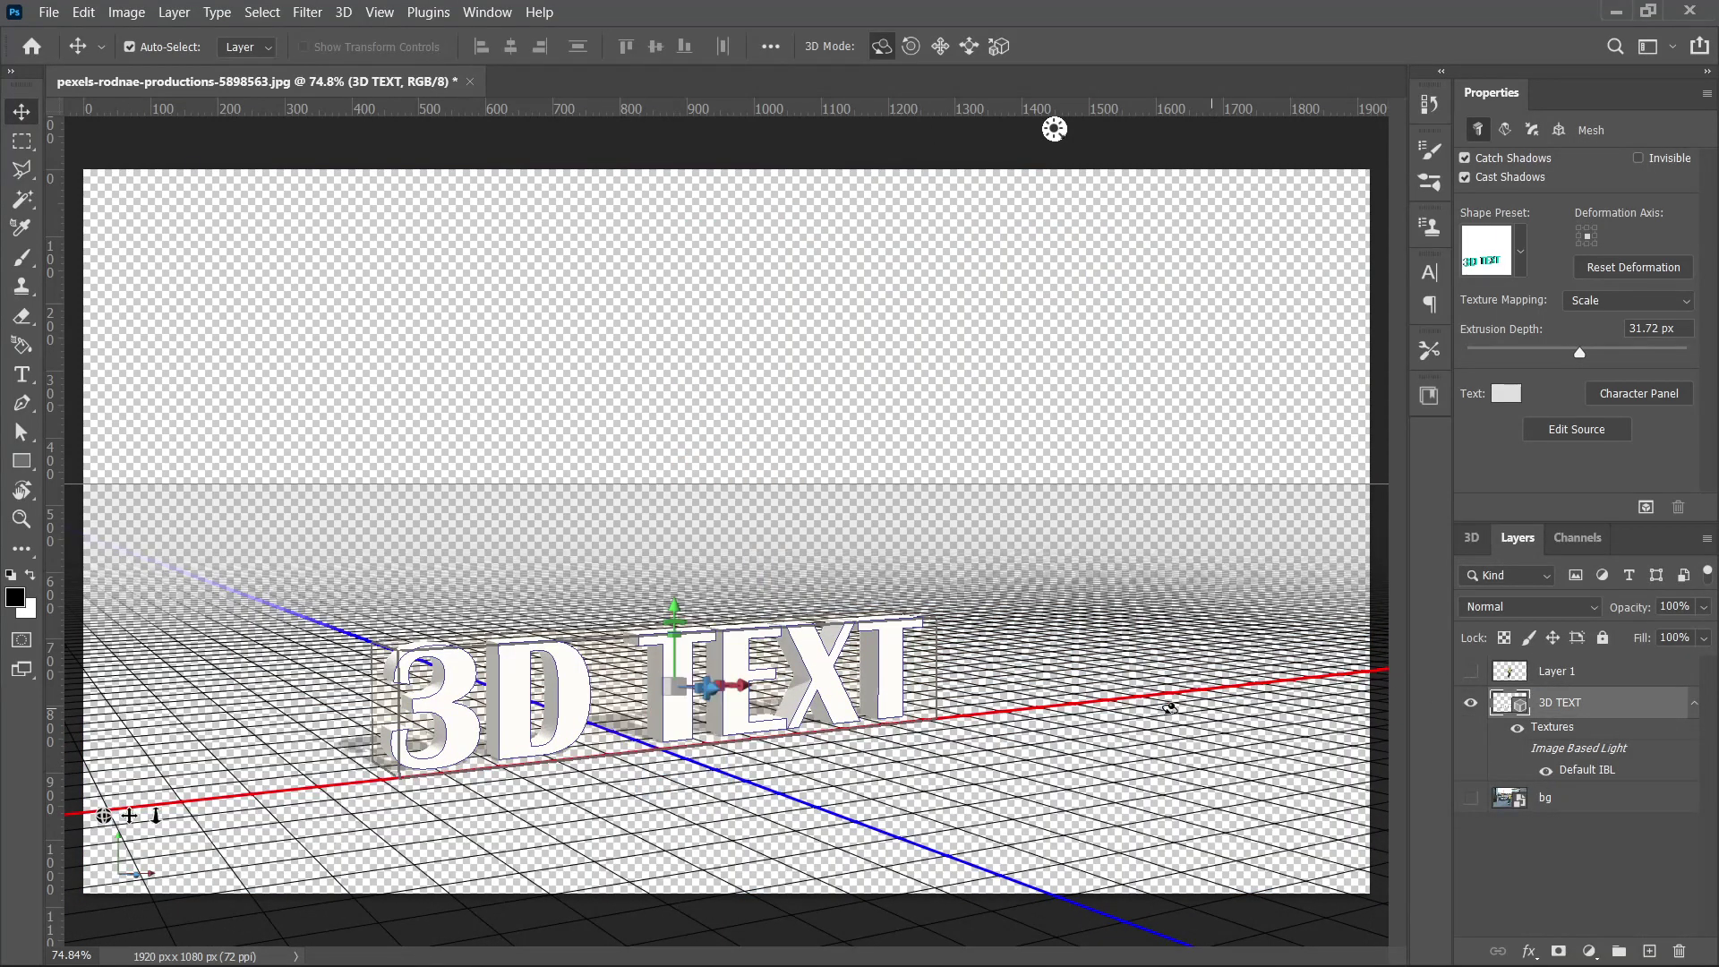
click(1694, 704)
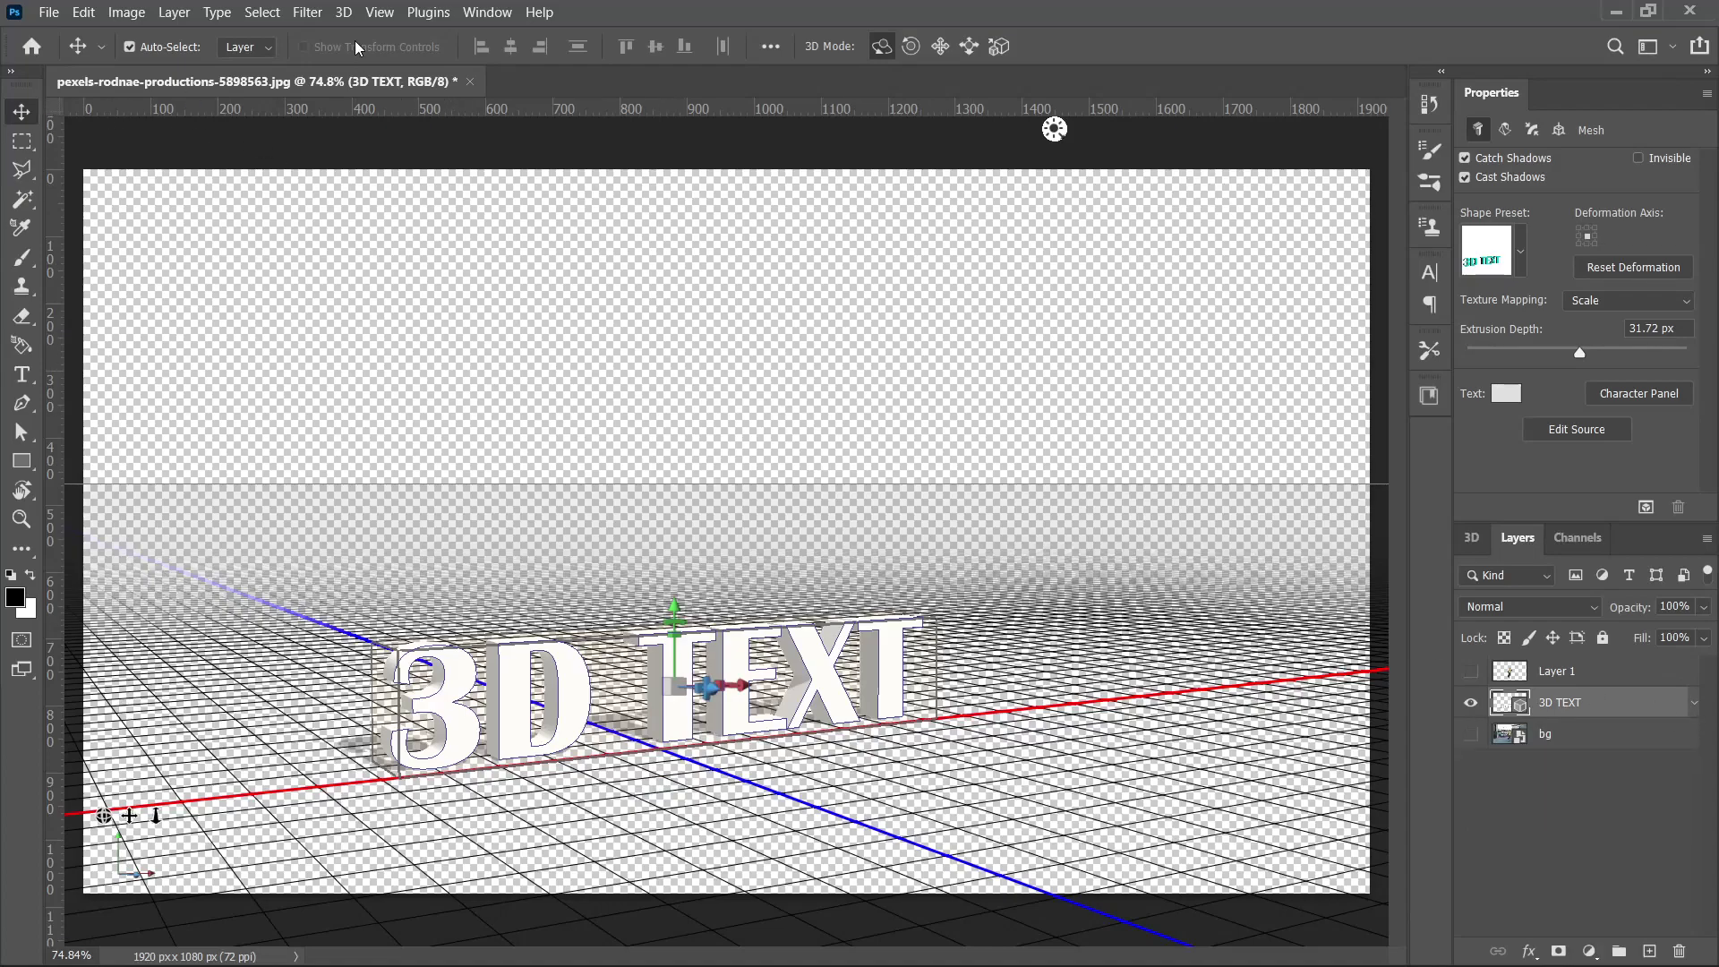
click(343, 13)
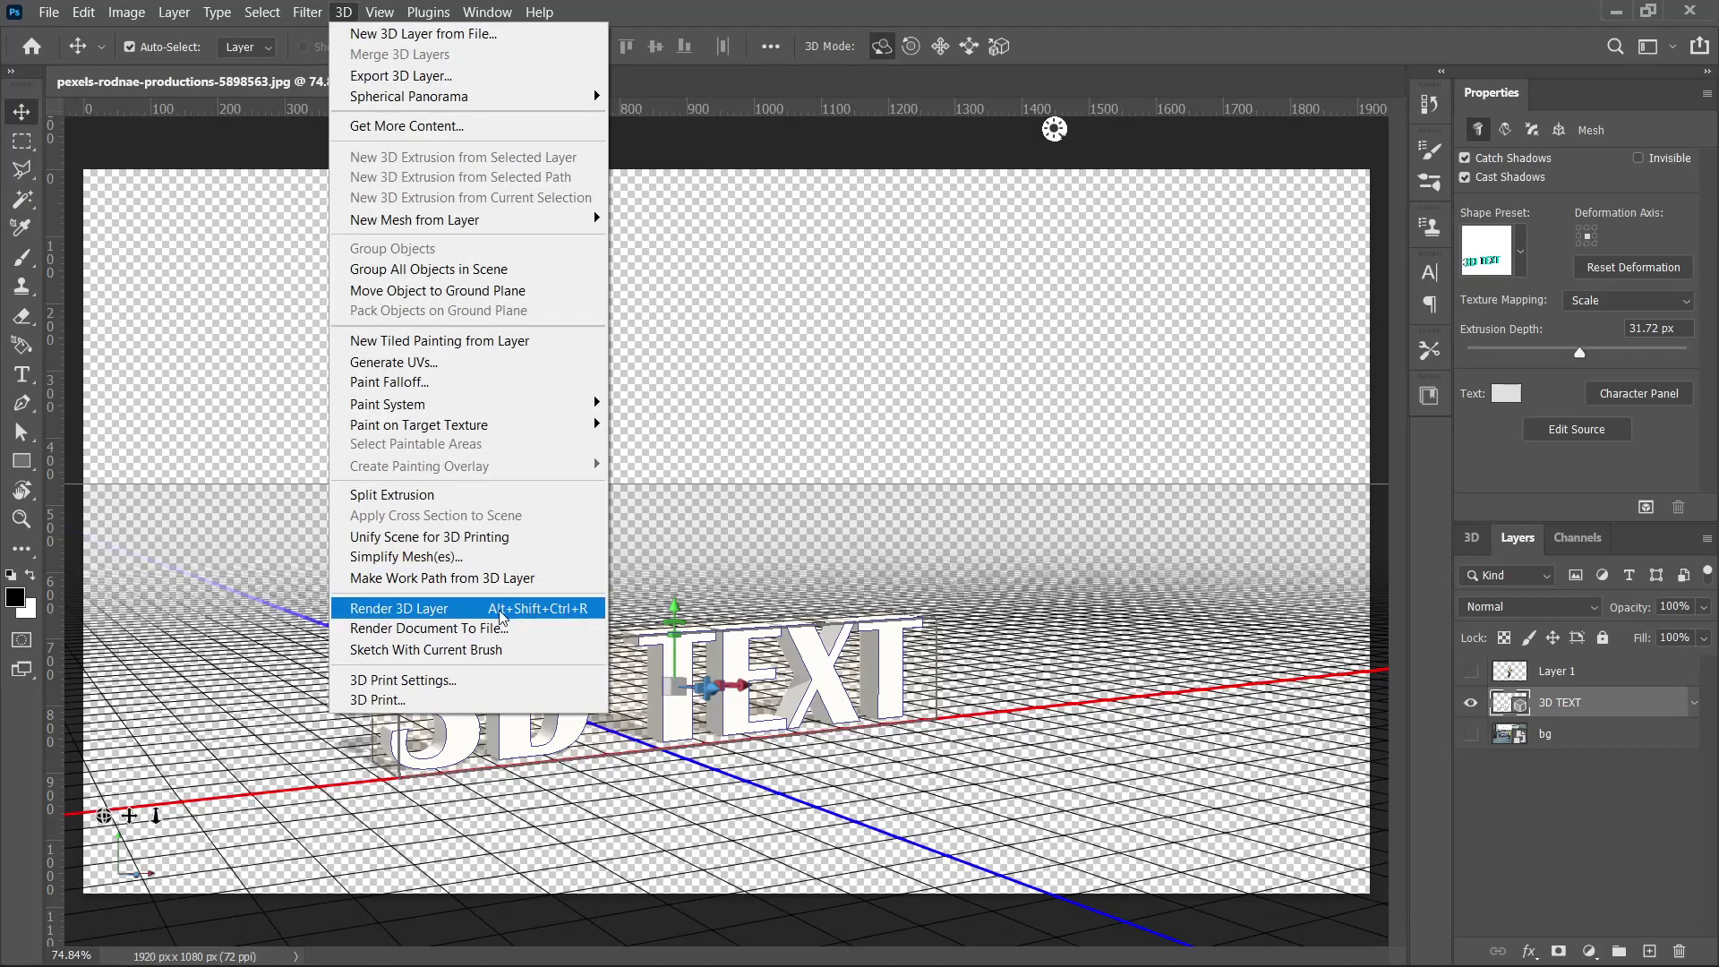
click(564, 617)
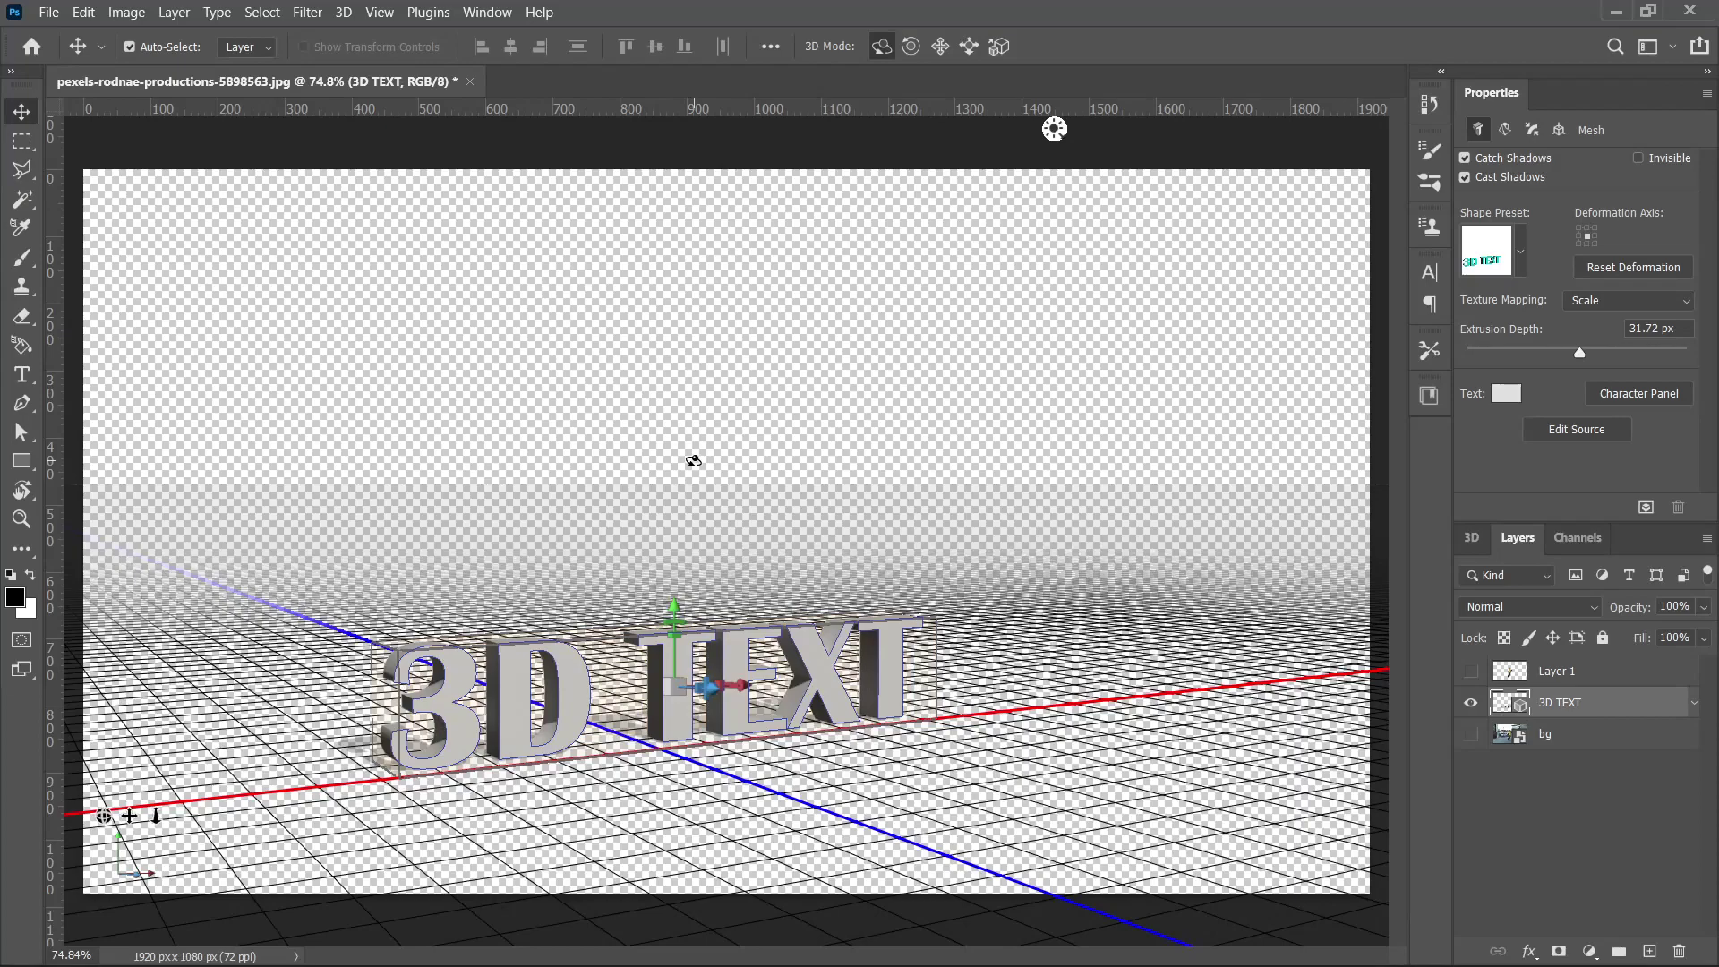
Select the whole canvas and Copy Merged the rendered letters.
key(ctrl+a)
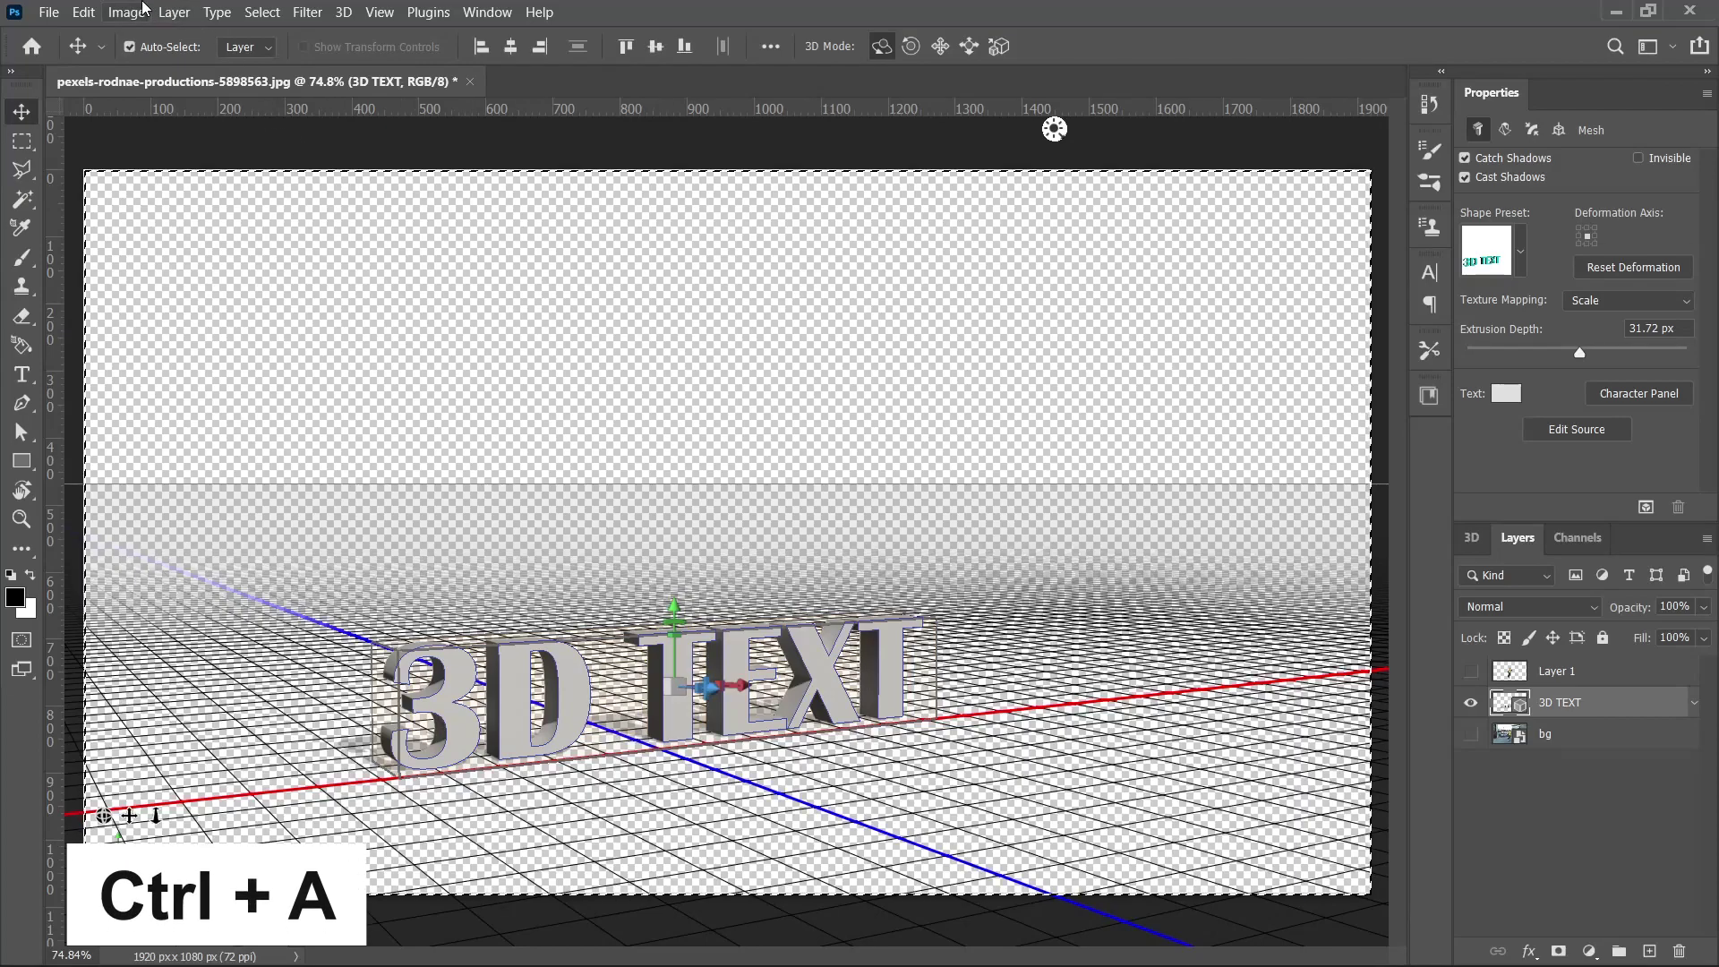
click(84, 12)
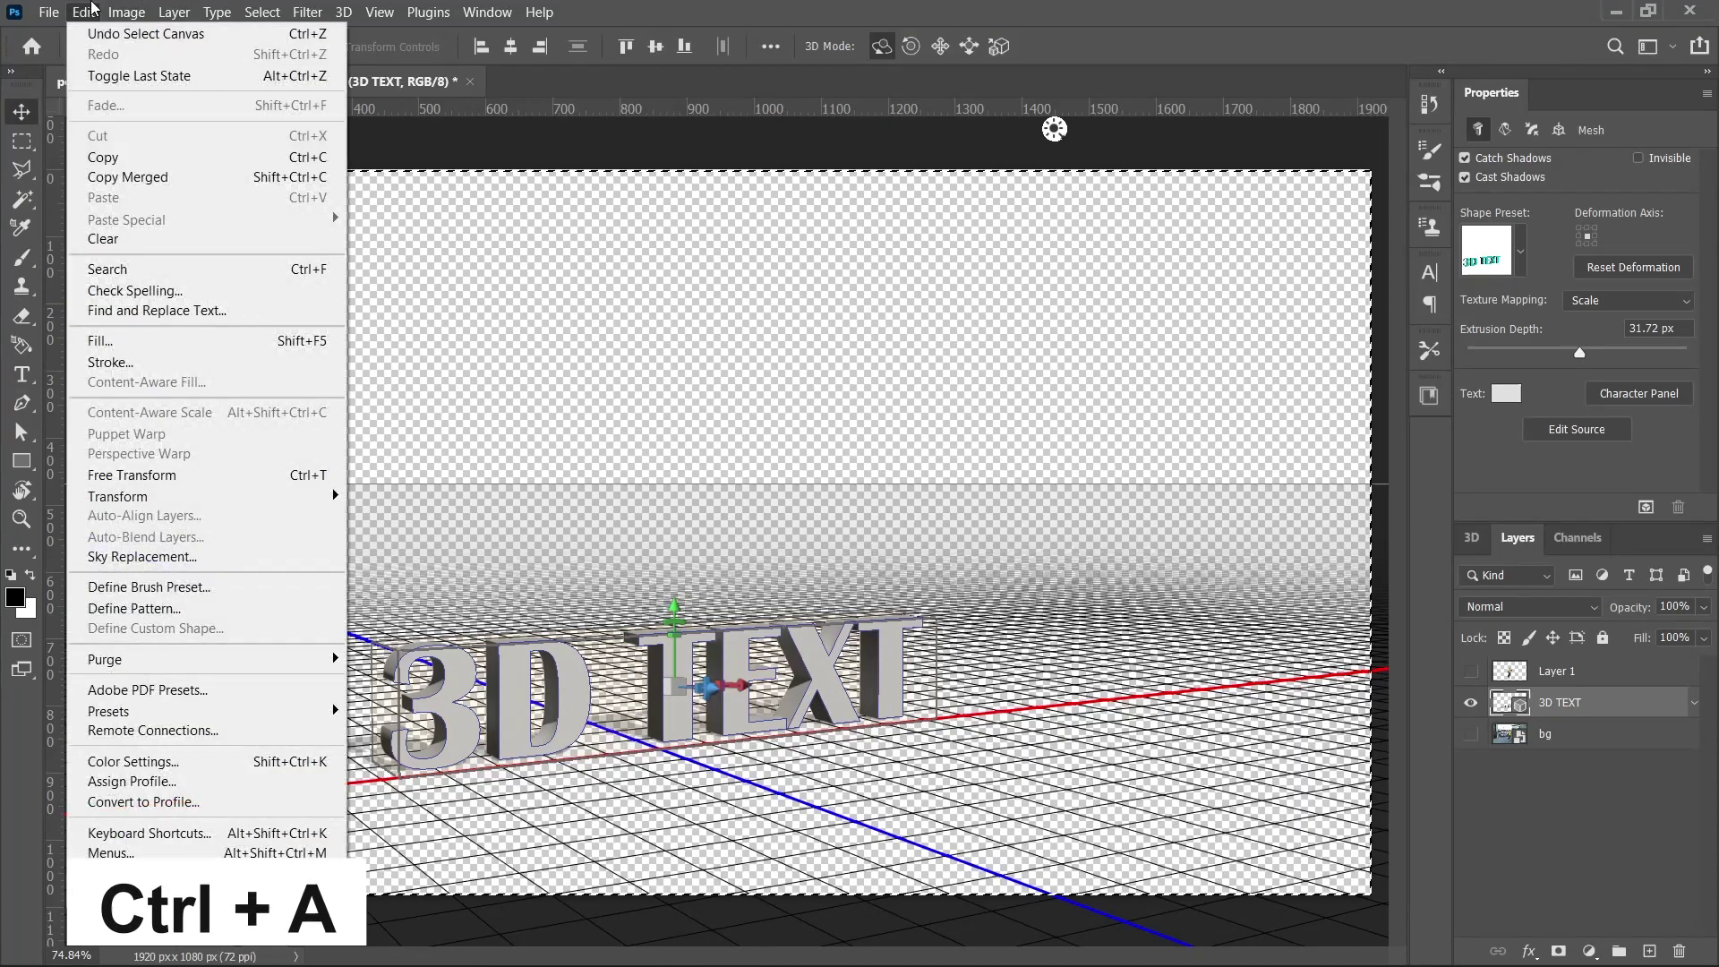
click(134, 178)
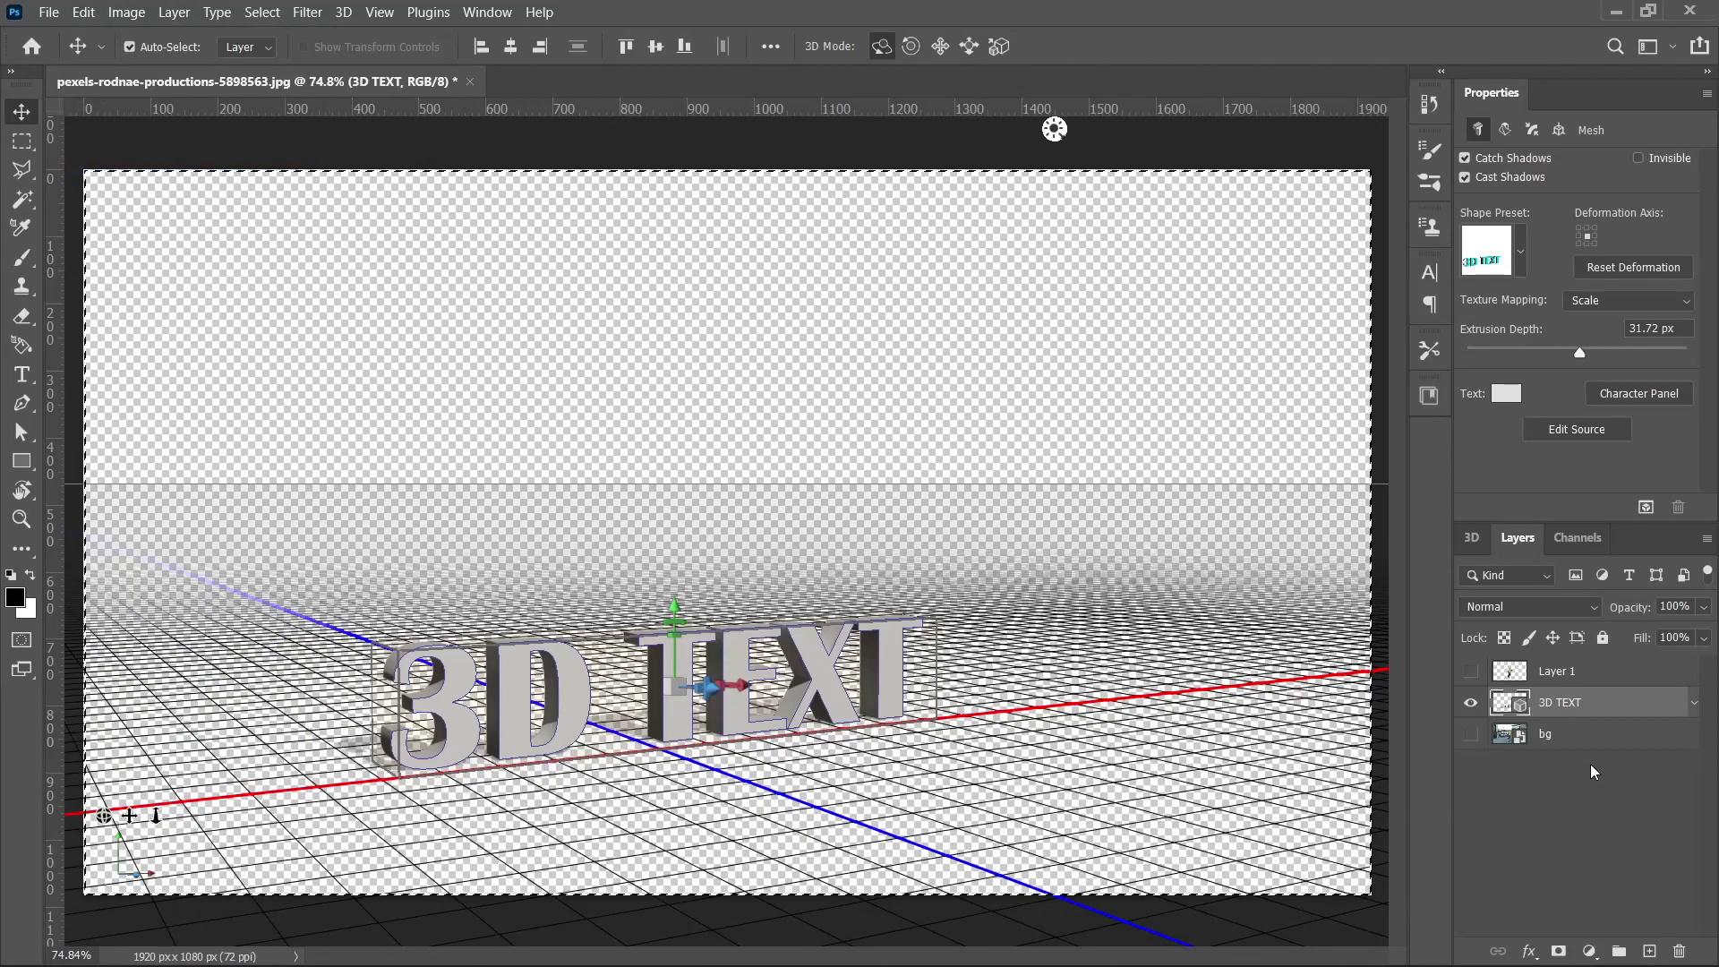
Show bg and Layer 1, hide the live 3D TEXT layer, and paste the render as Layer 2.
click(1471, 733)
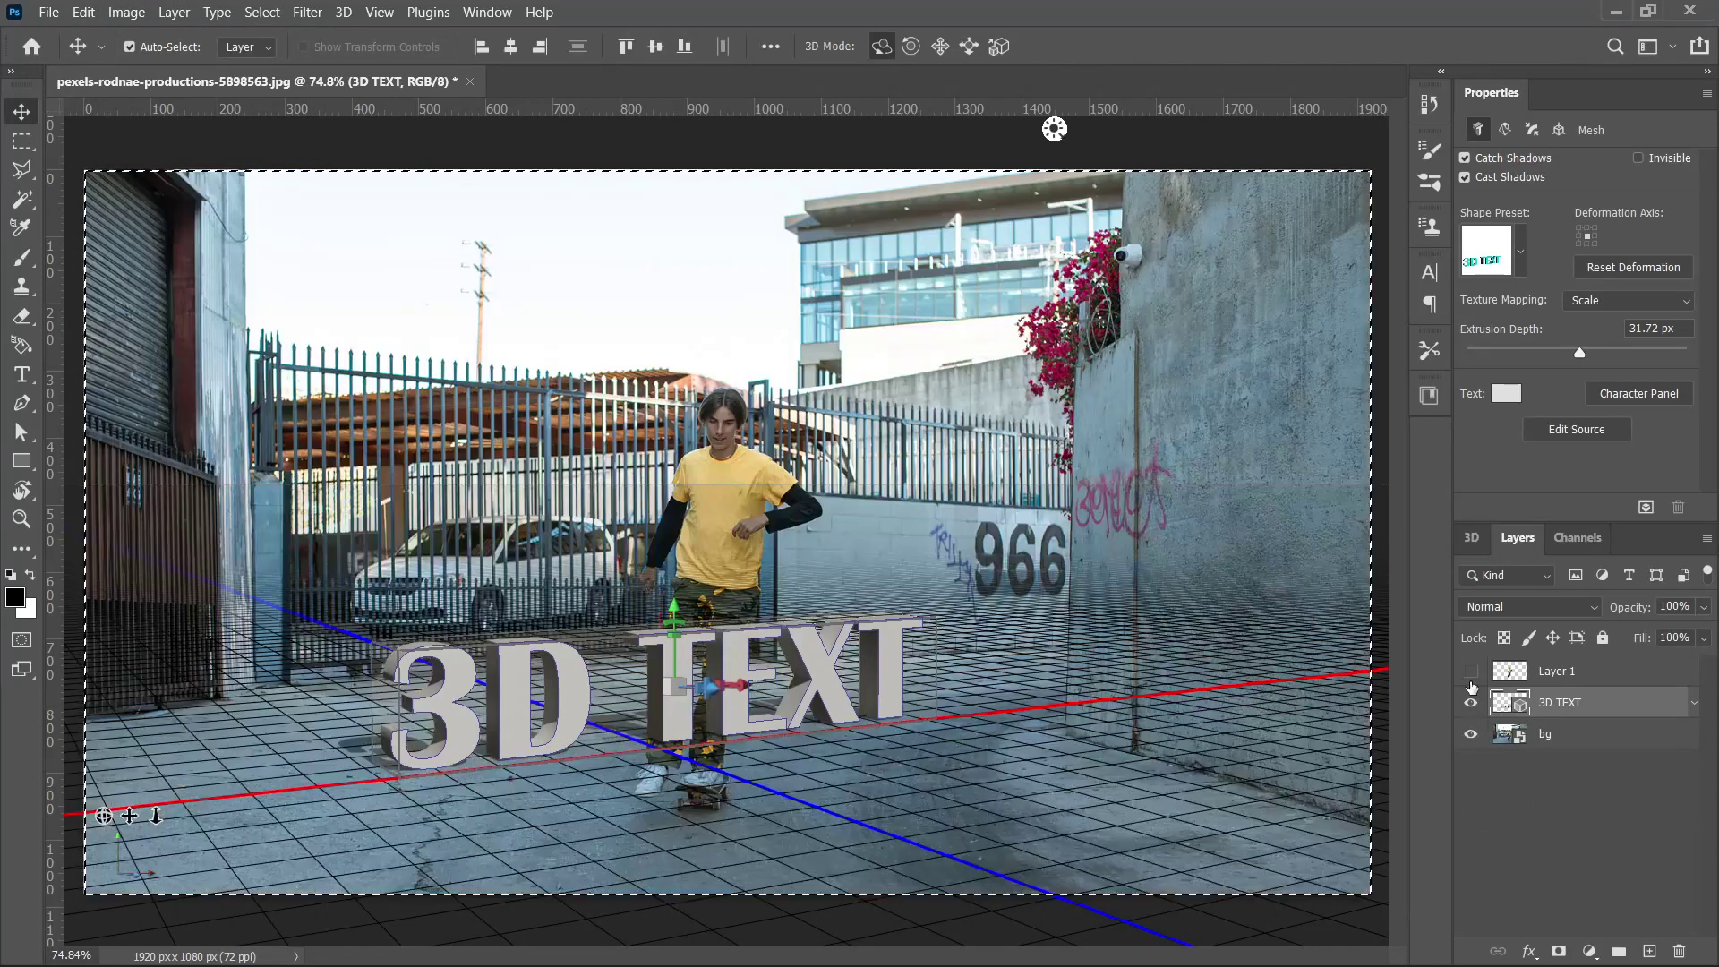
click(1471, 672)
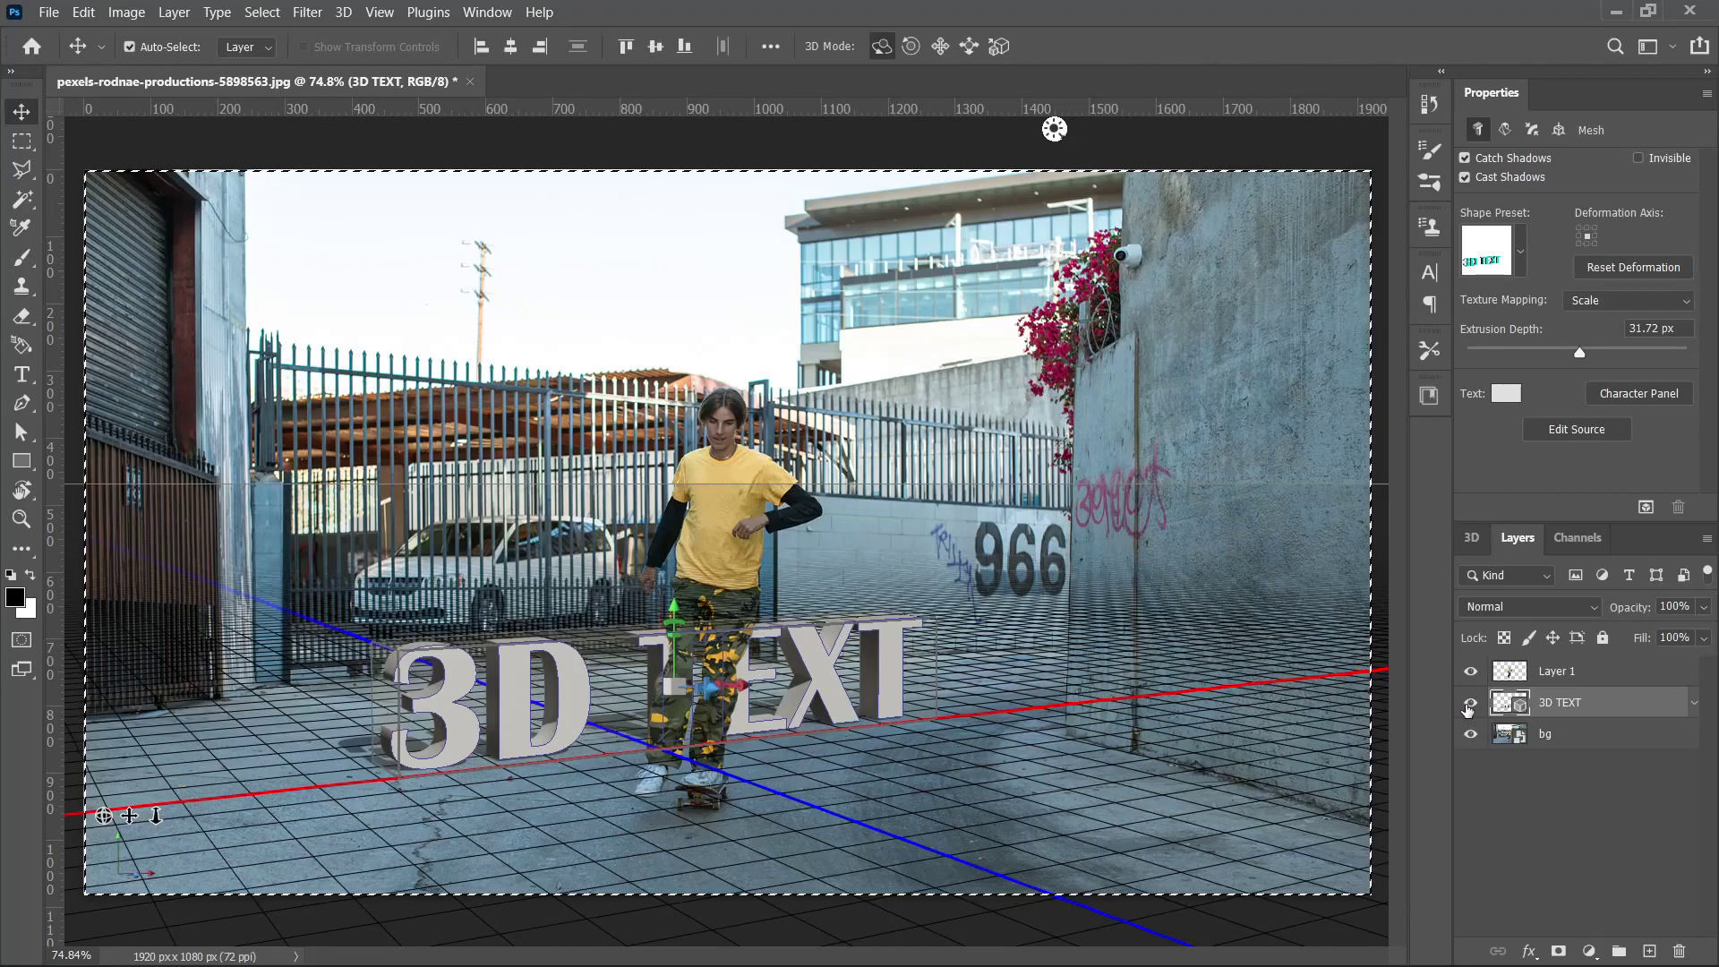
click(1470, 703)
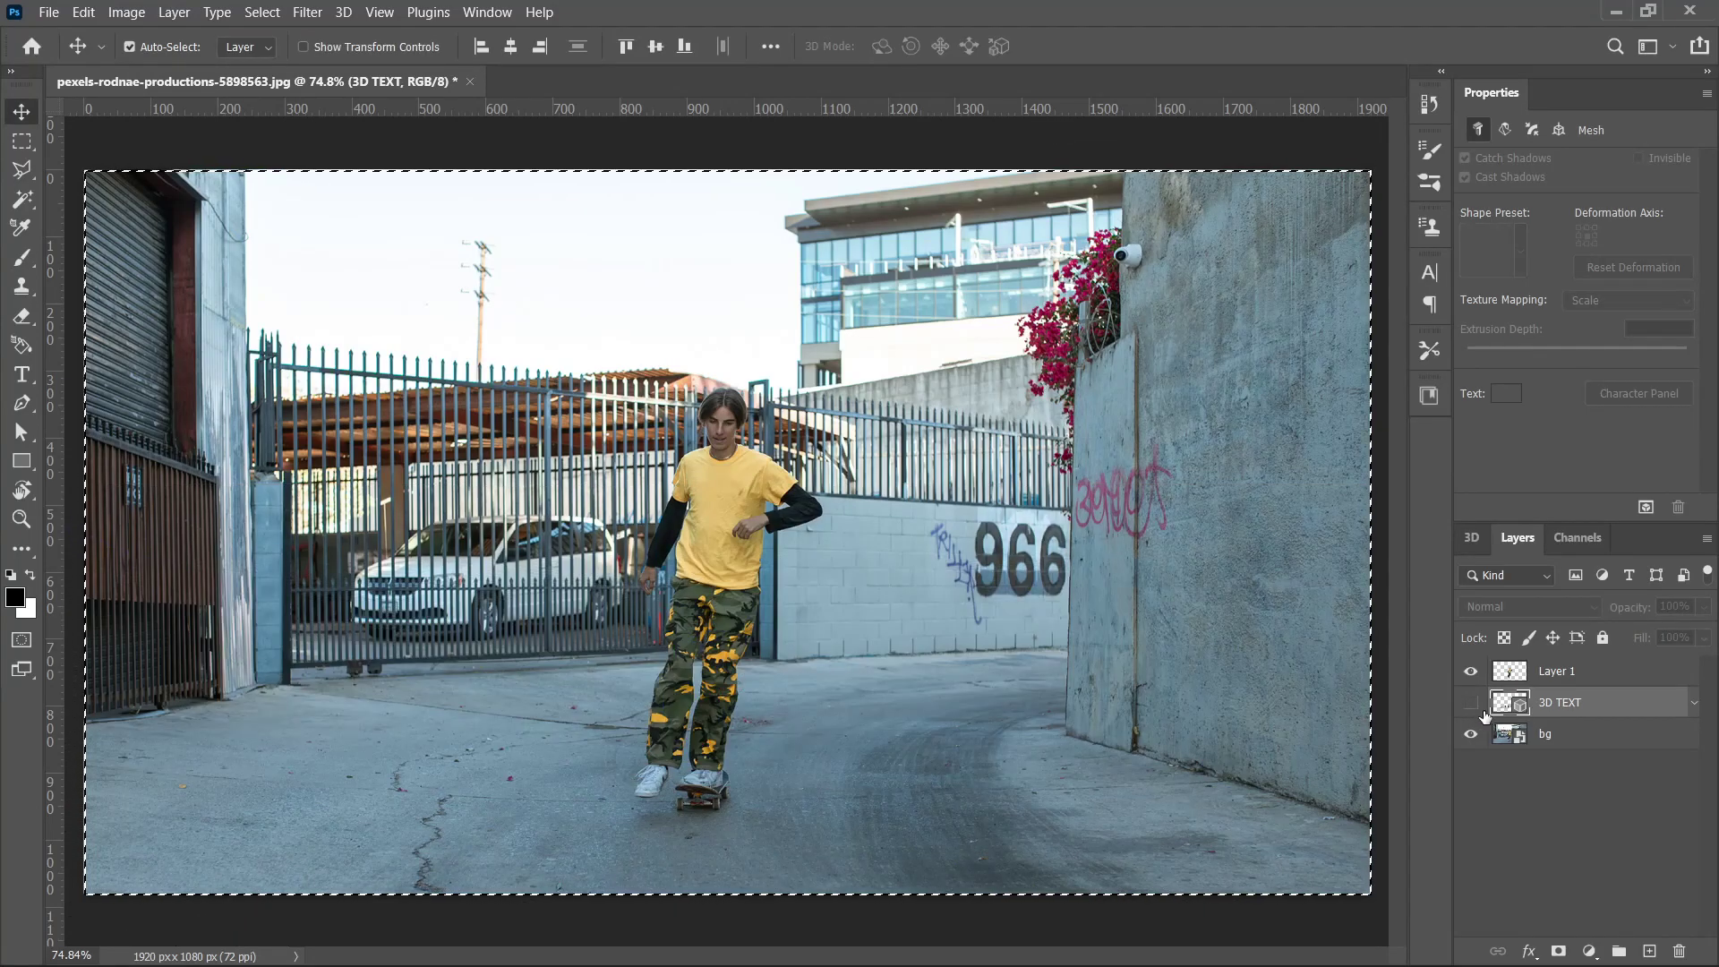
key(ctrl+v)
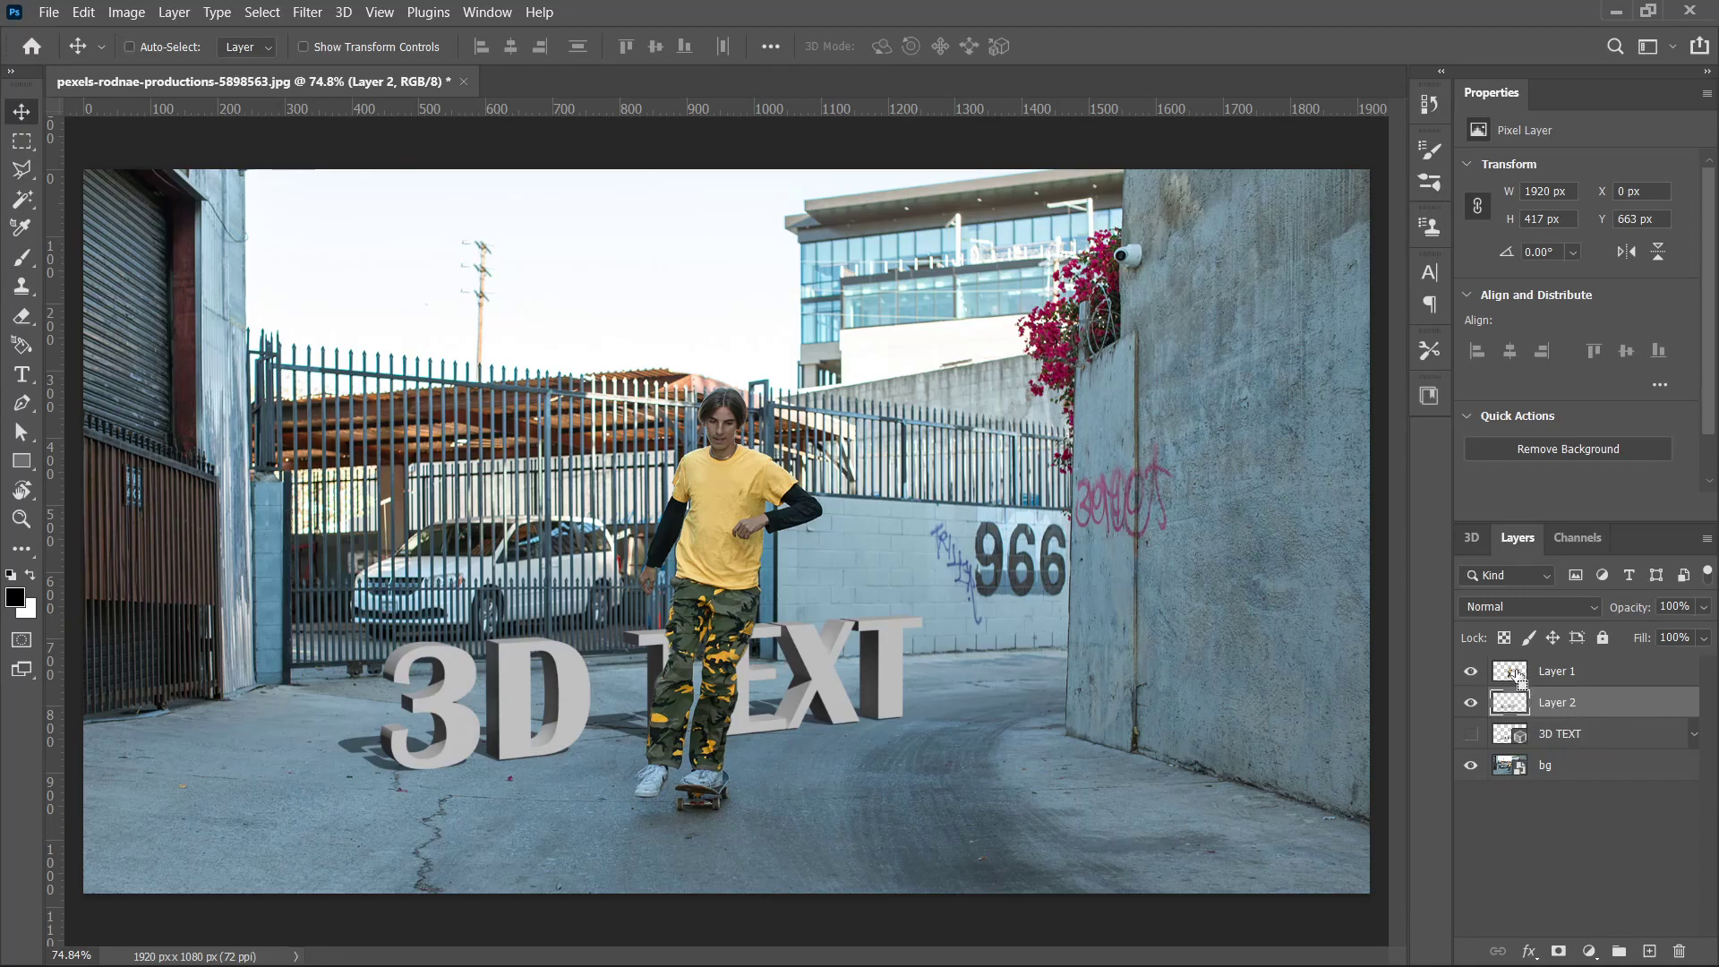
Load the skater's outline as a selection, hide Layer 1, and add a layer mask to Layer 2.
ctrl+click(1511, 673)
click(1470, 671)
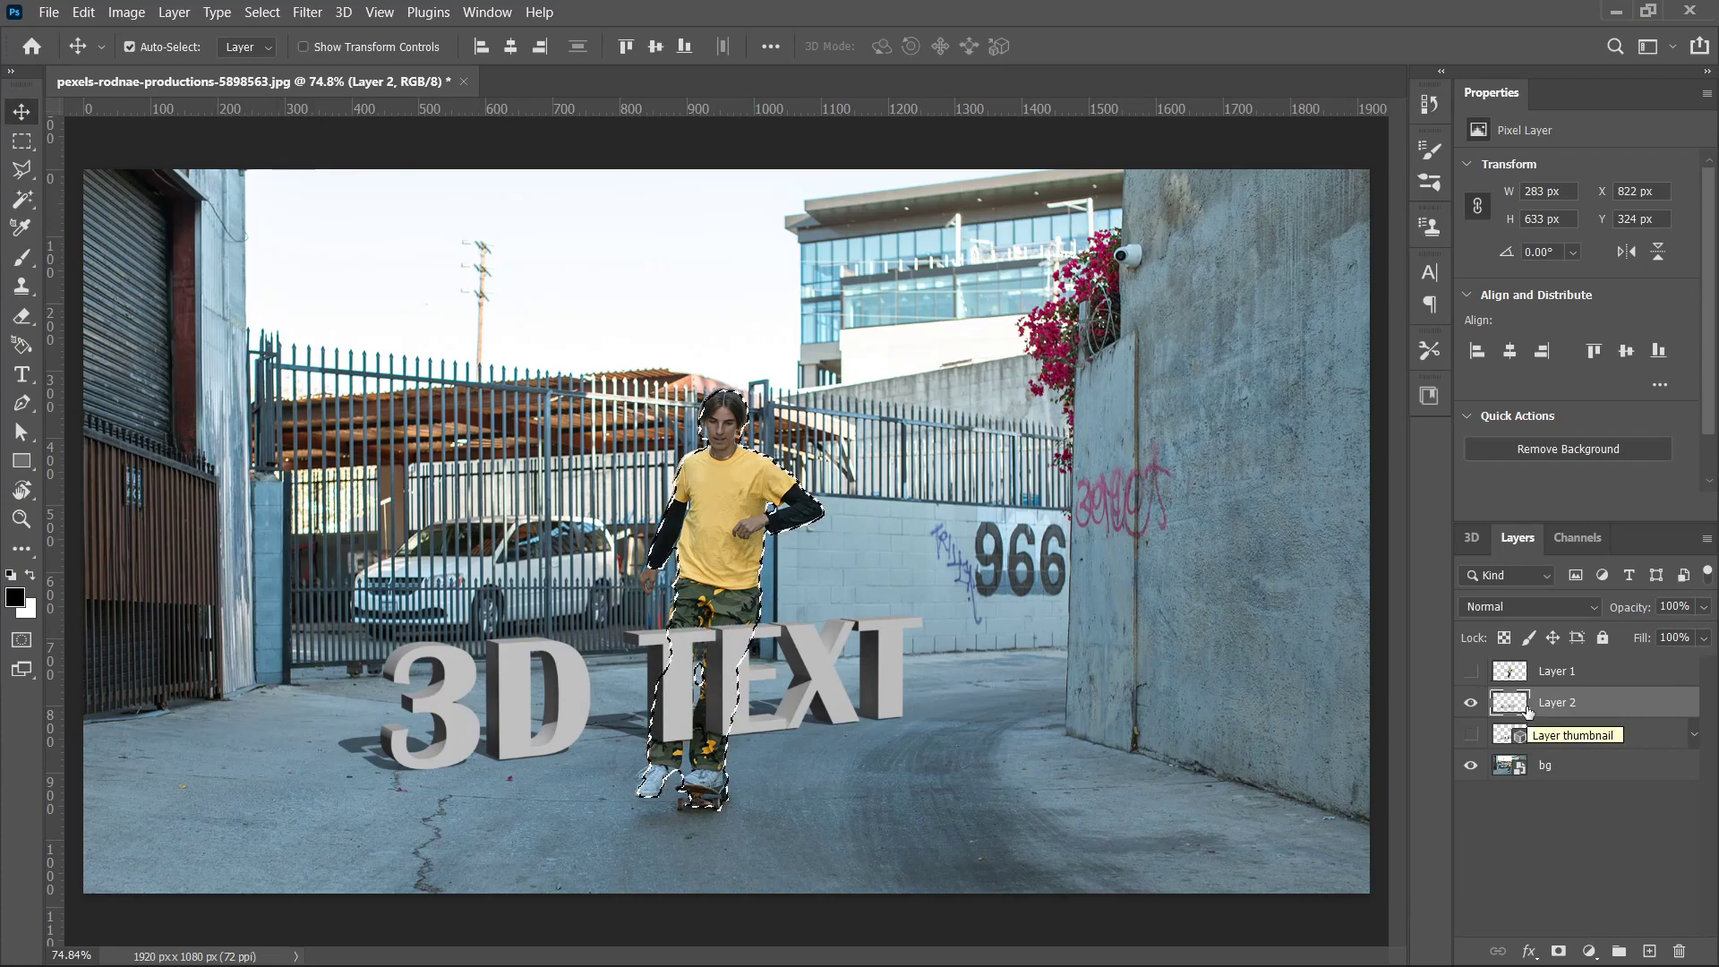
click(182, 14)
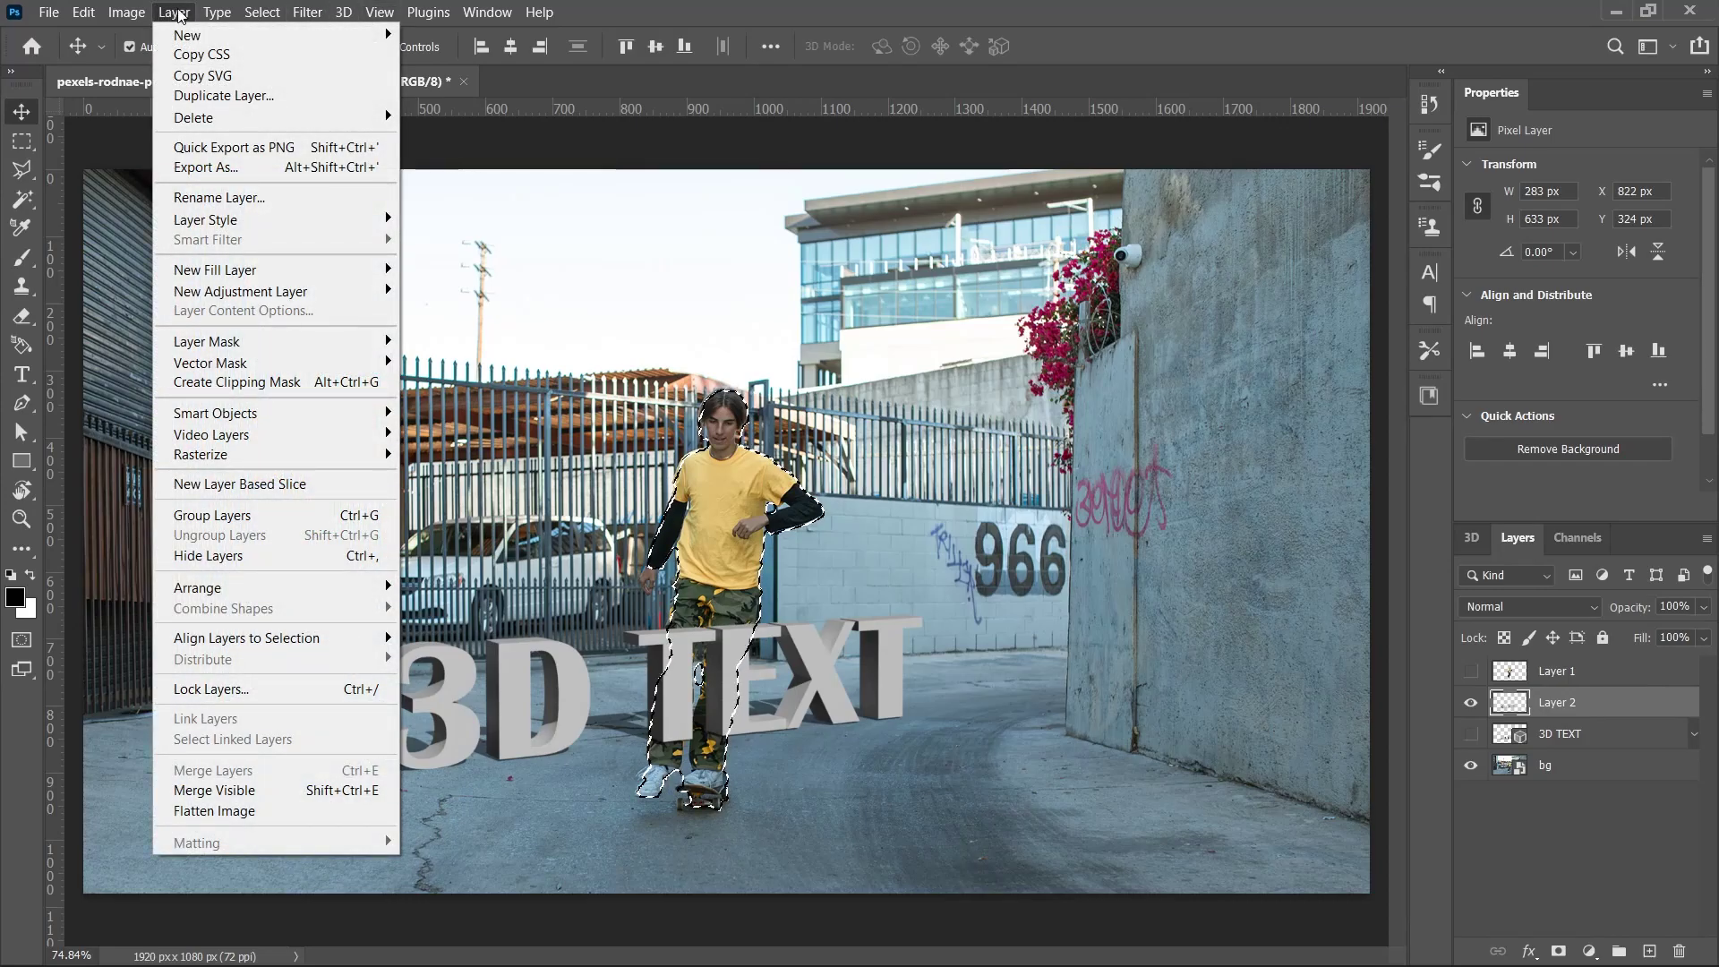
mouse_move(376, 342)
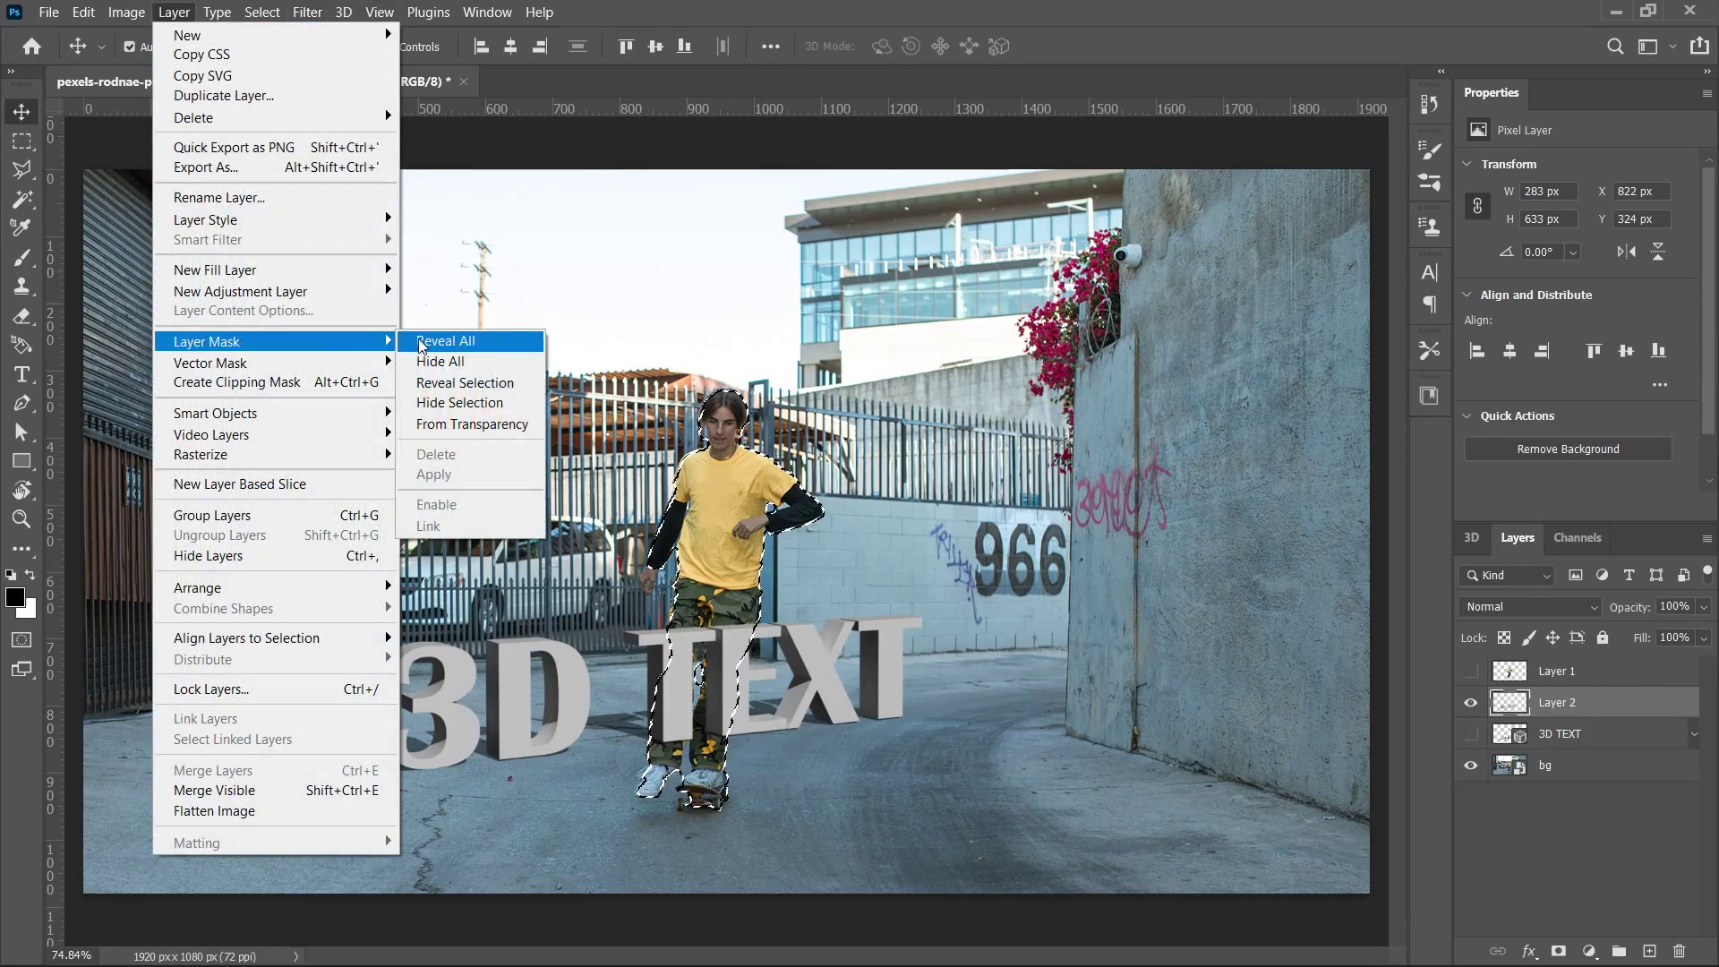
click(460, 424)
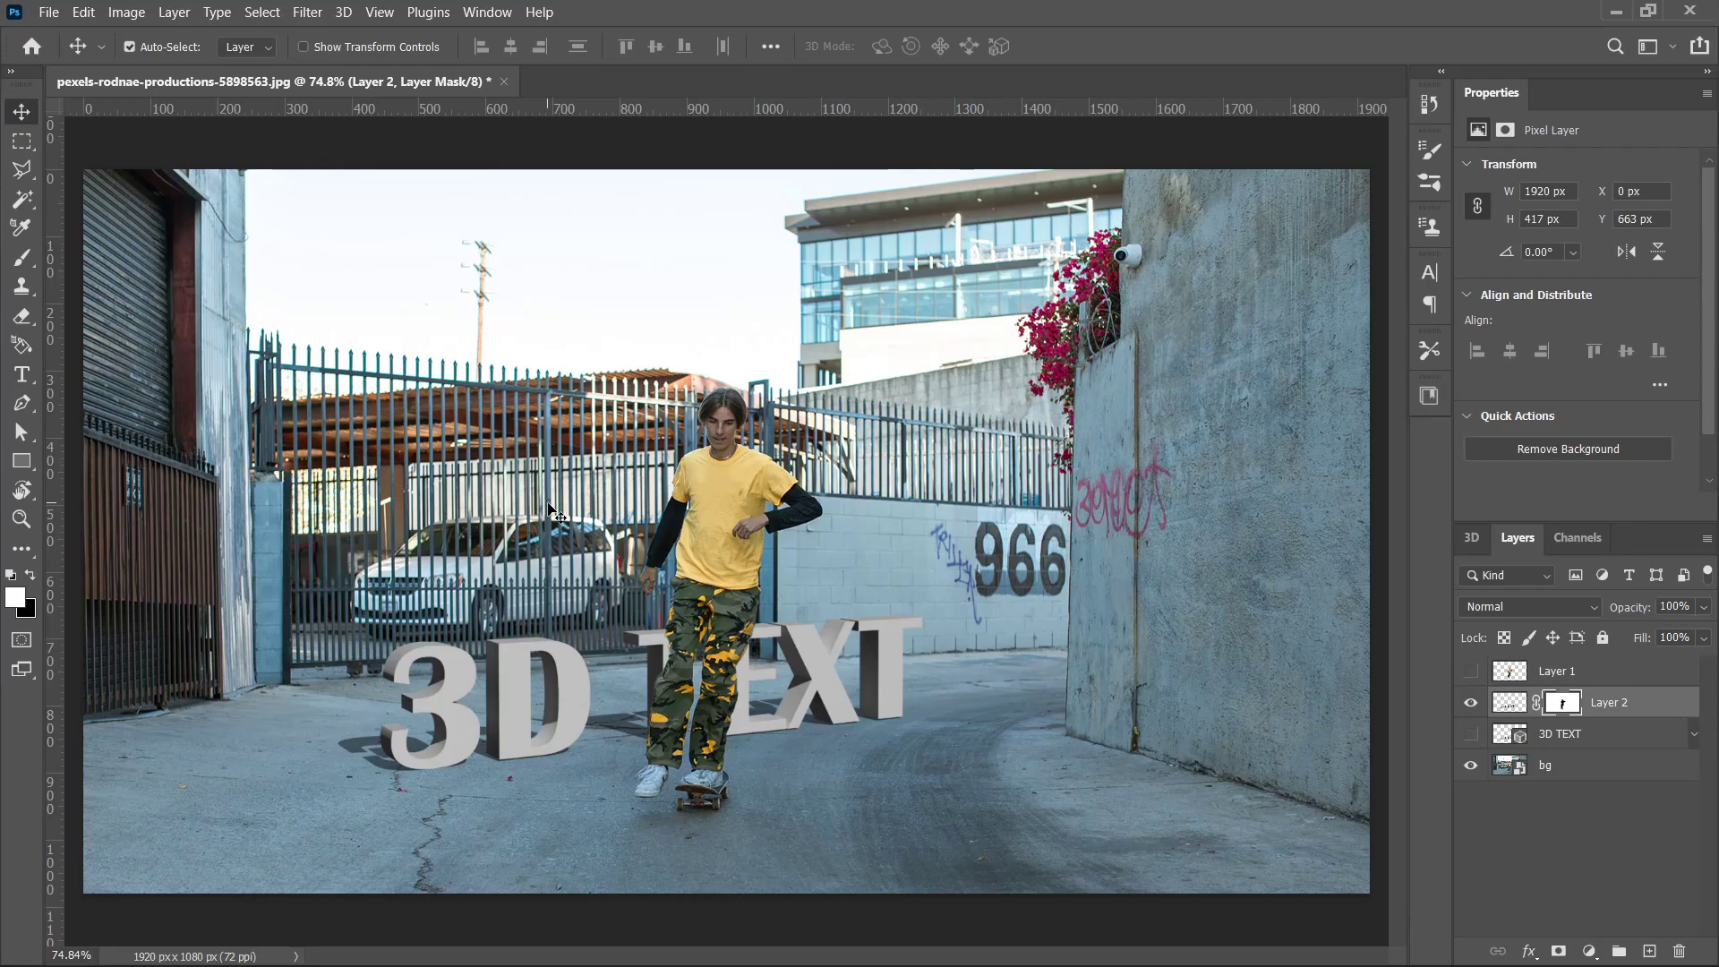
Brush on the mask along the skater's legs over the E, undoing the stray stroke.
scroll(266, 518, up, 5)
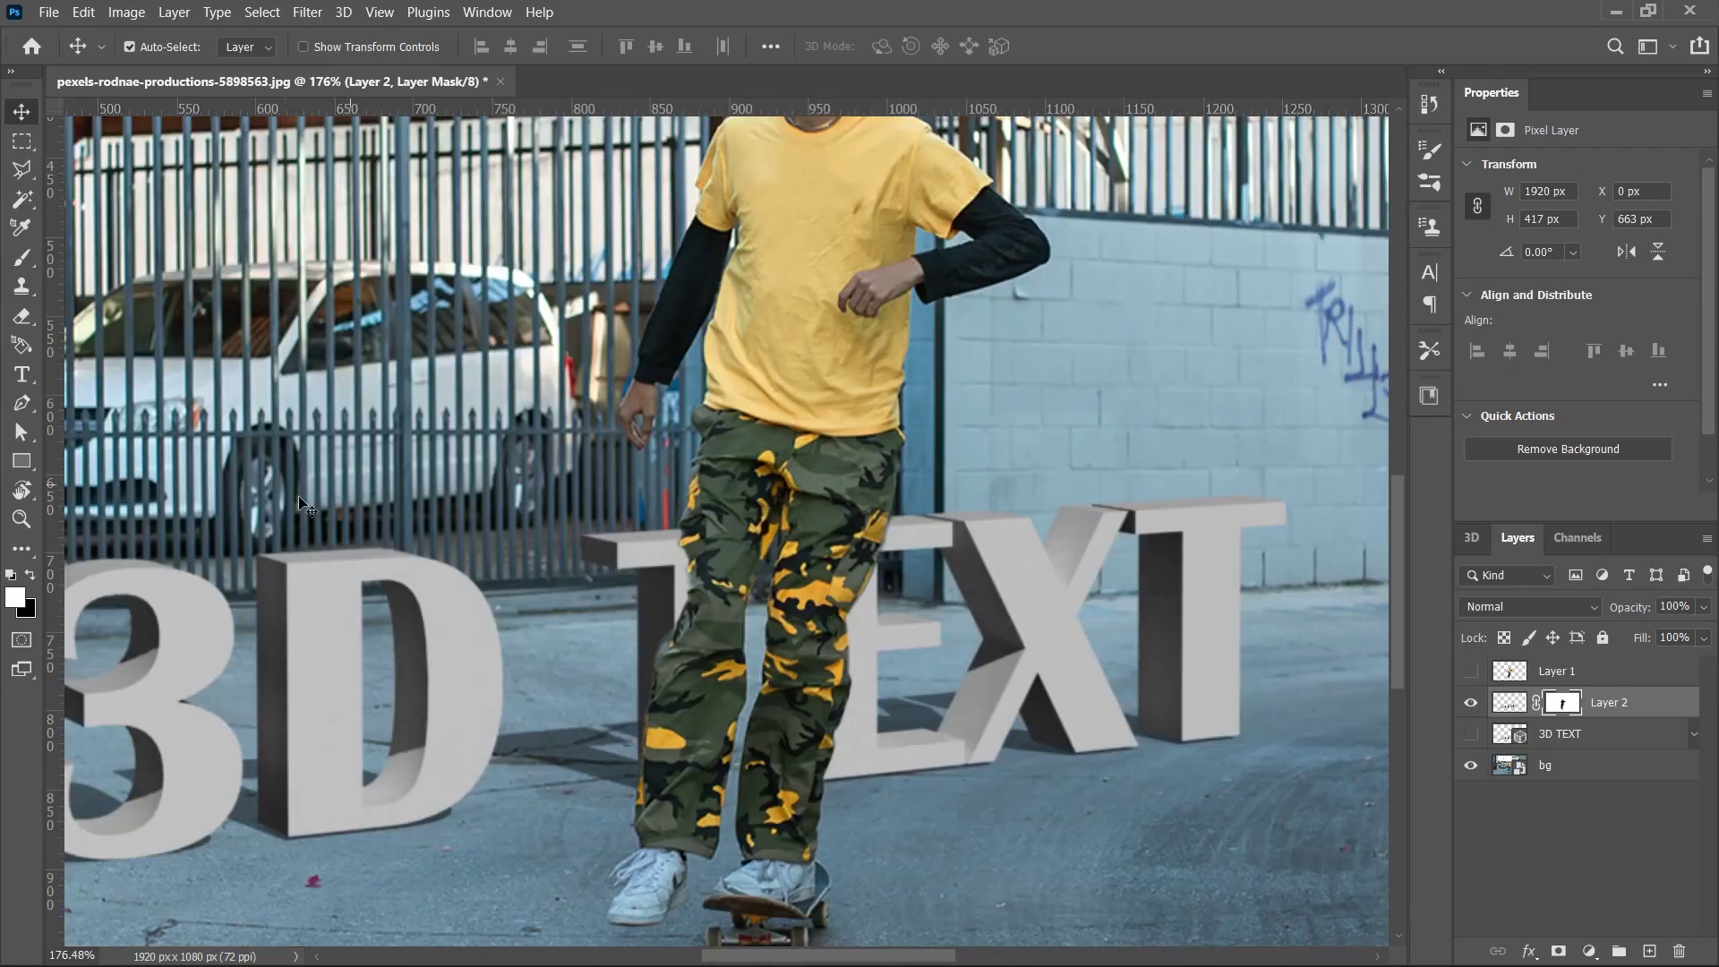
click(21, 257)
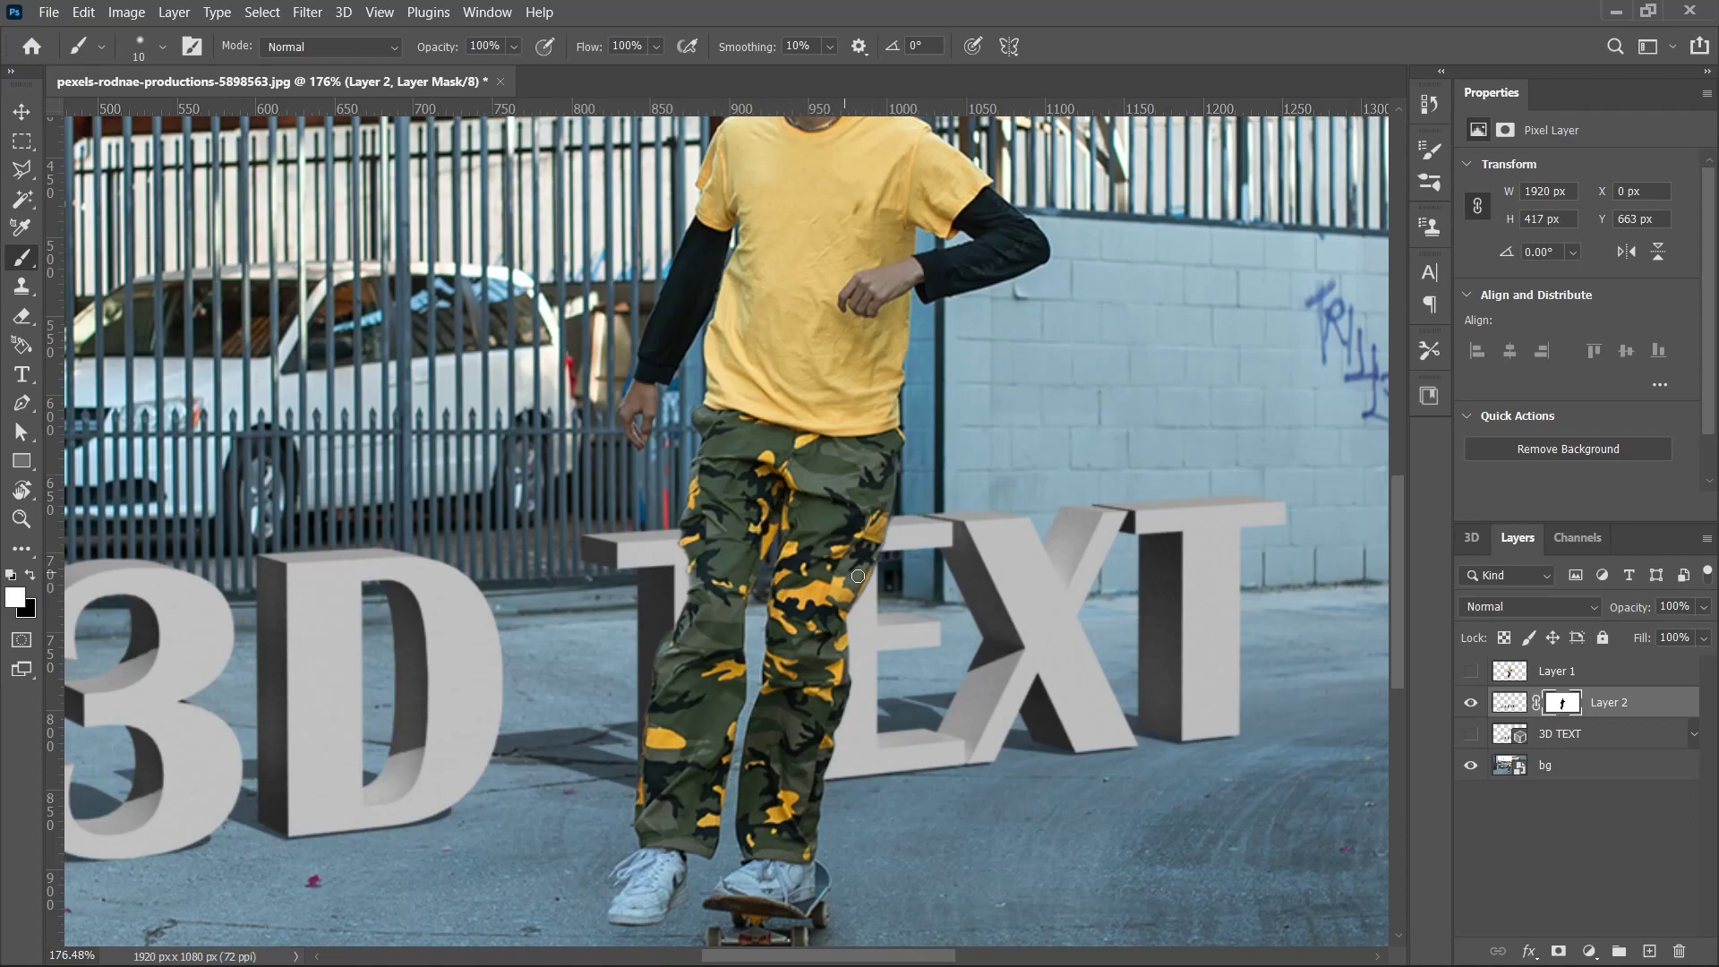
drag(884, 529, 870, 570)
key(ctrl+z)
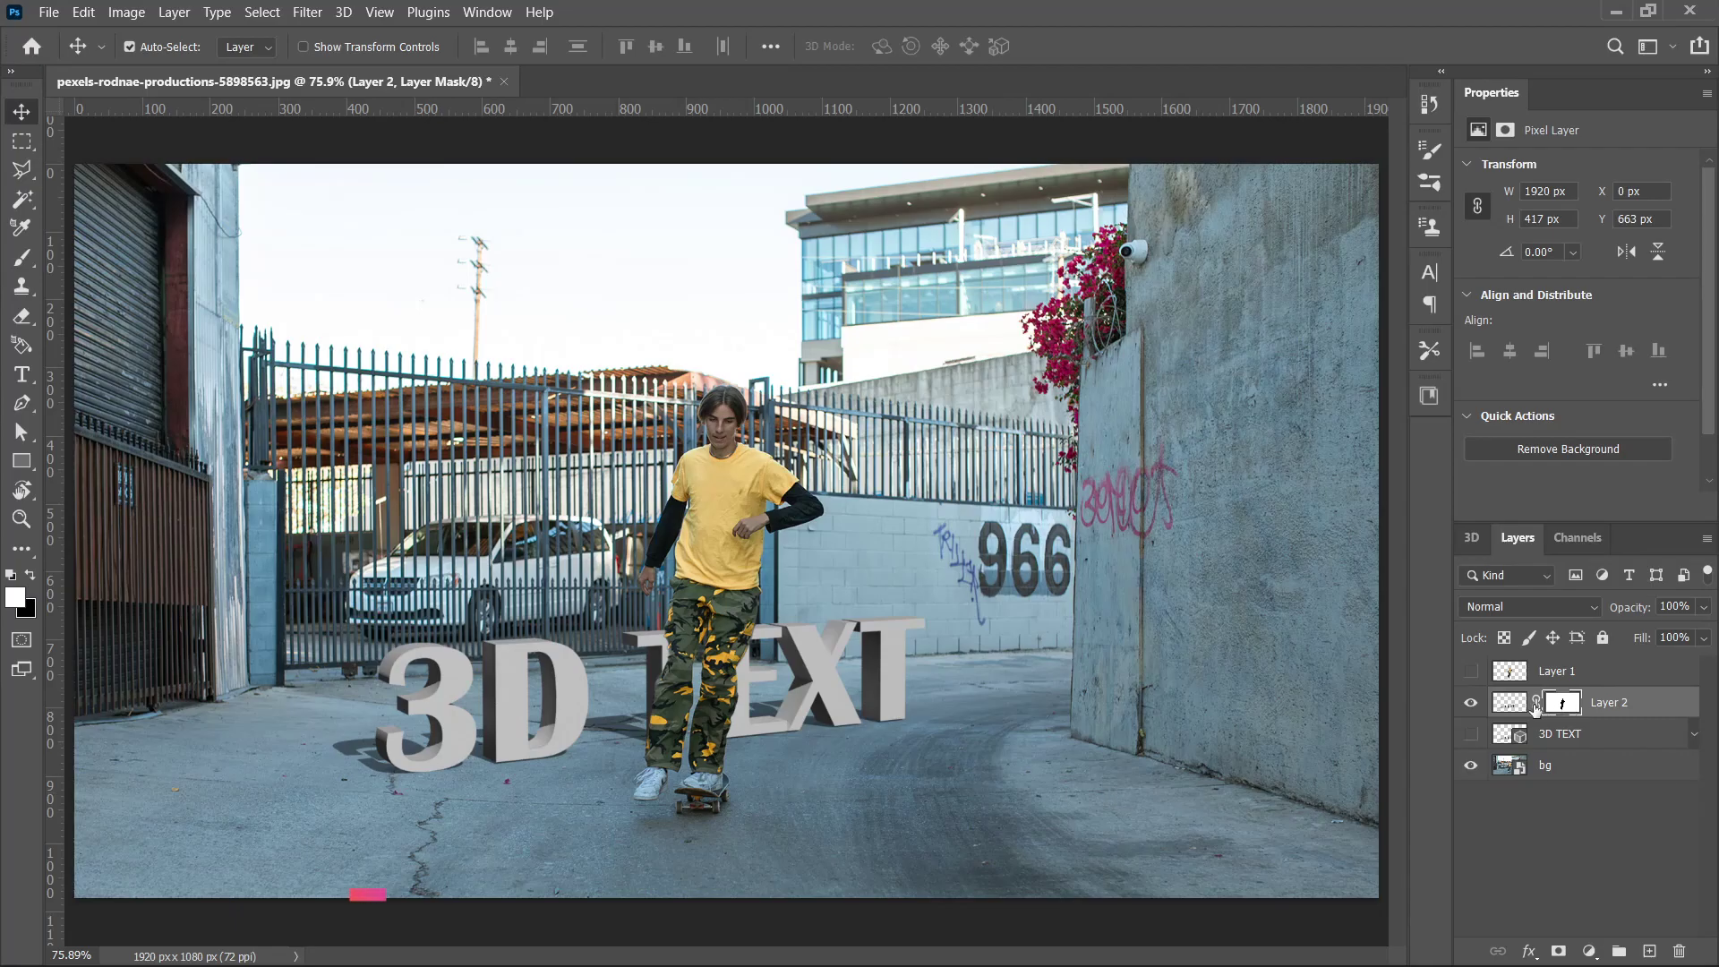
Add a Color Balance layer clipped to Layer 2 with midtones Cyan–Red -65, Magenta–Green -19.
click(1509, 702)
click(1585, 954)
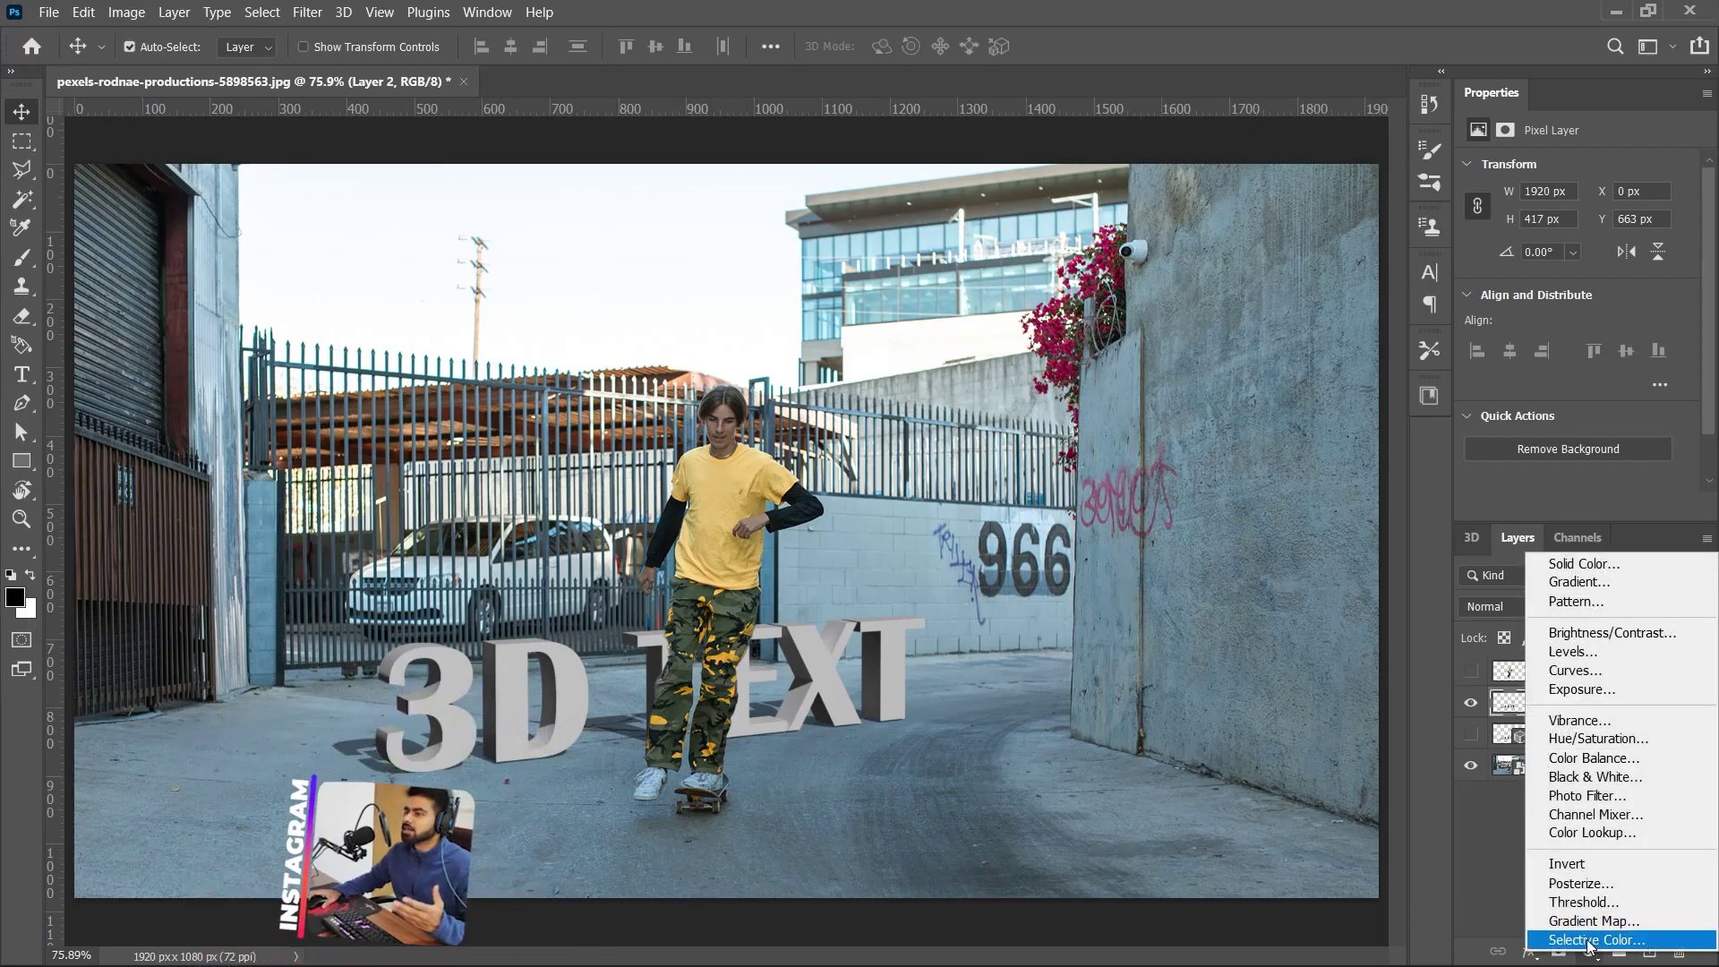
click(1584, 756)
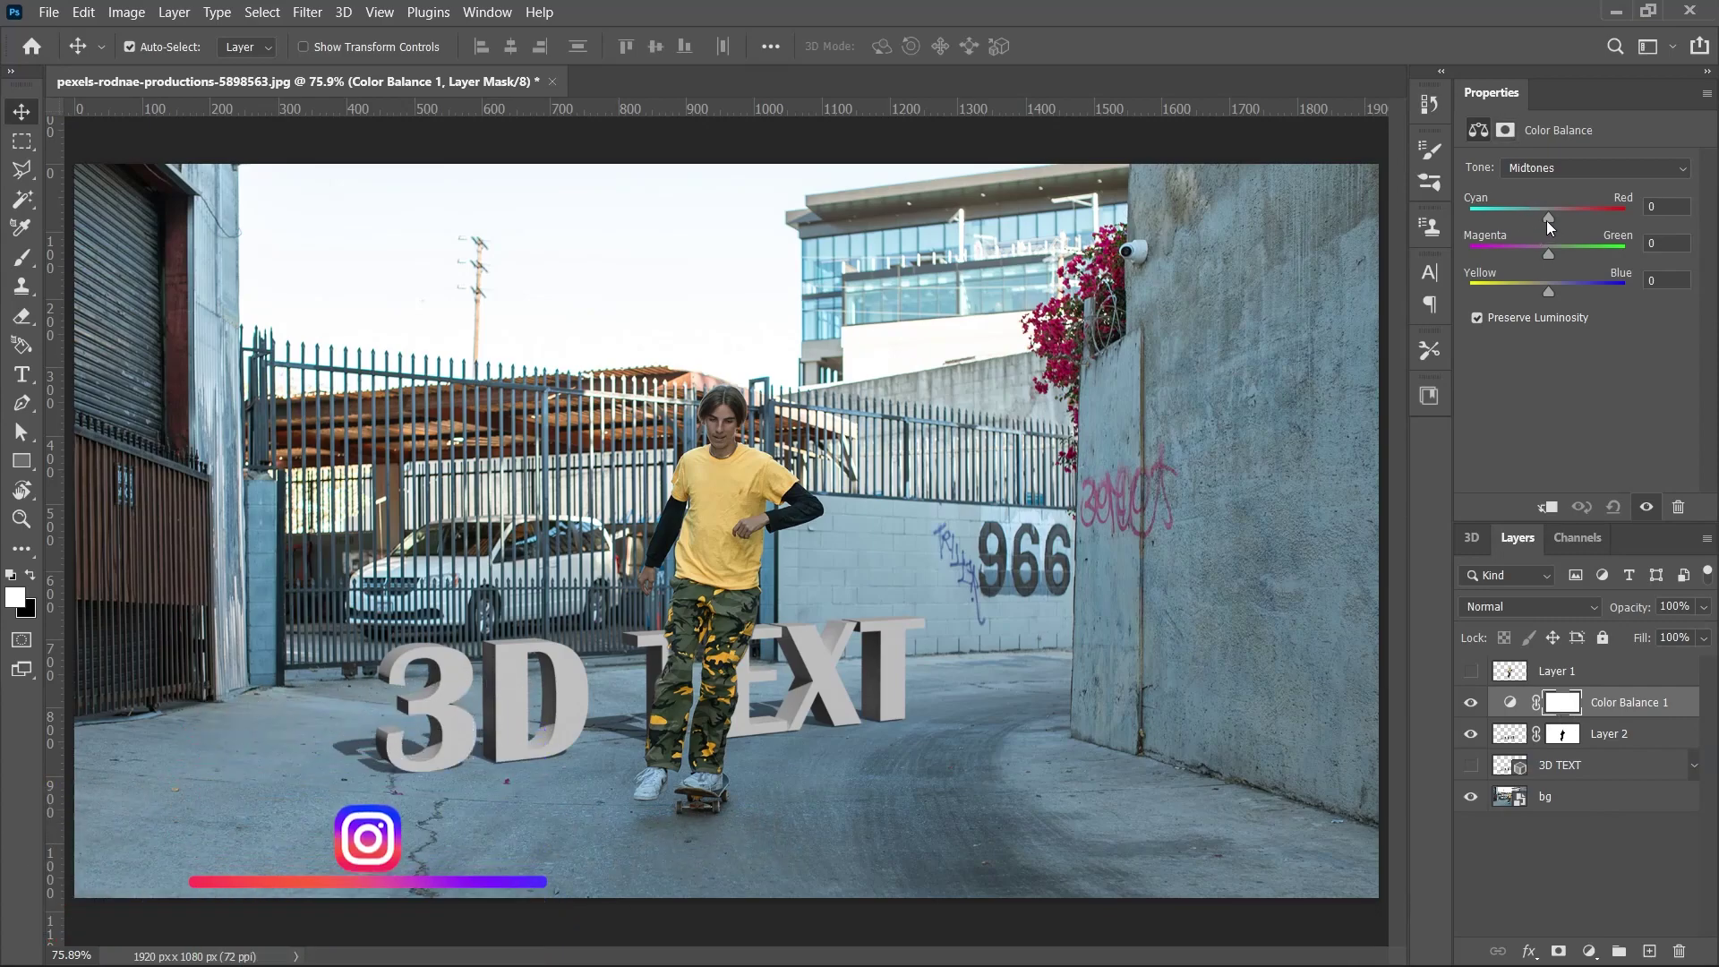
drag(1549, 220, 1500, 217)
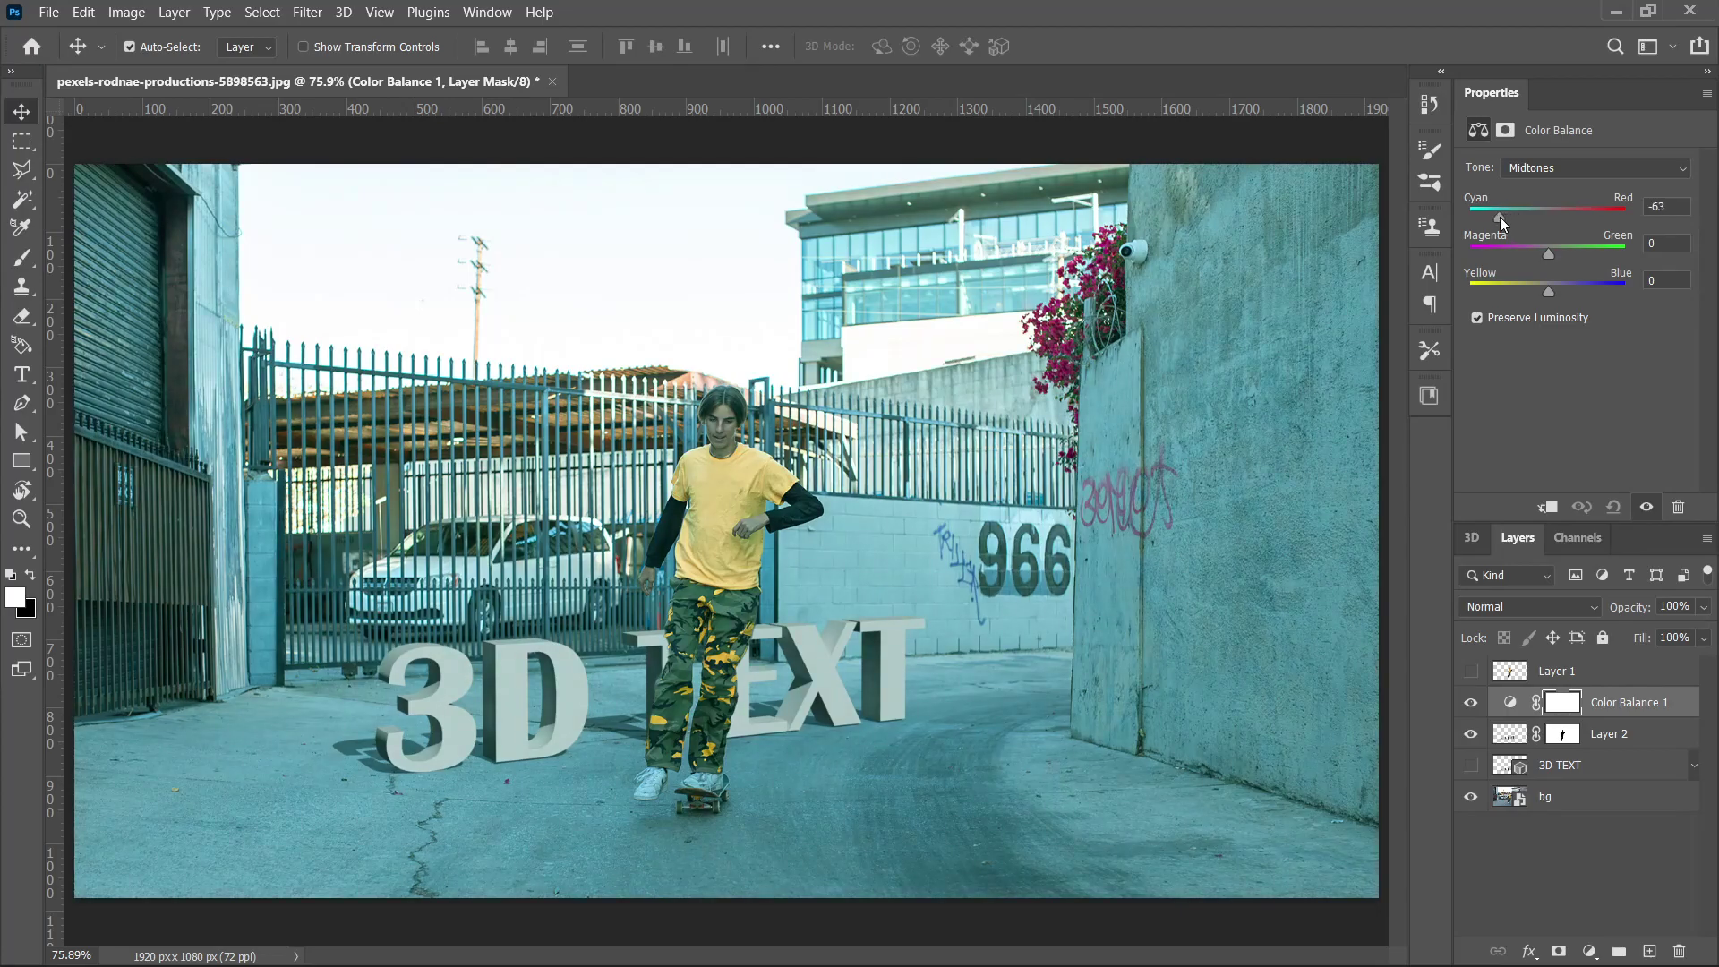
alt+click(1596, 711)
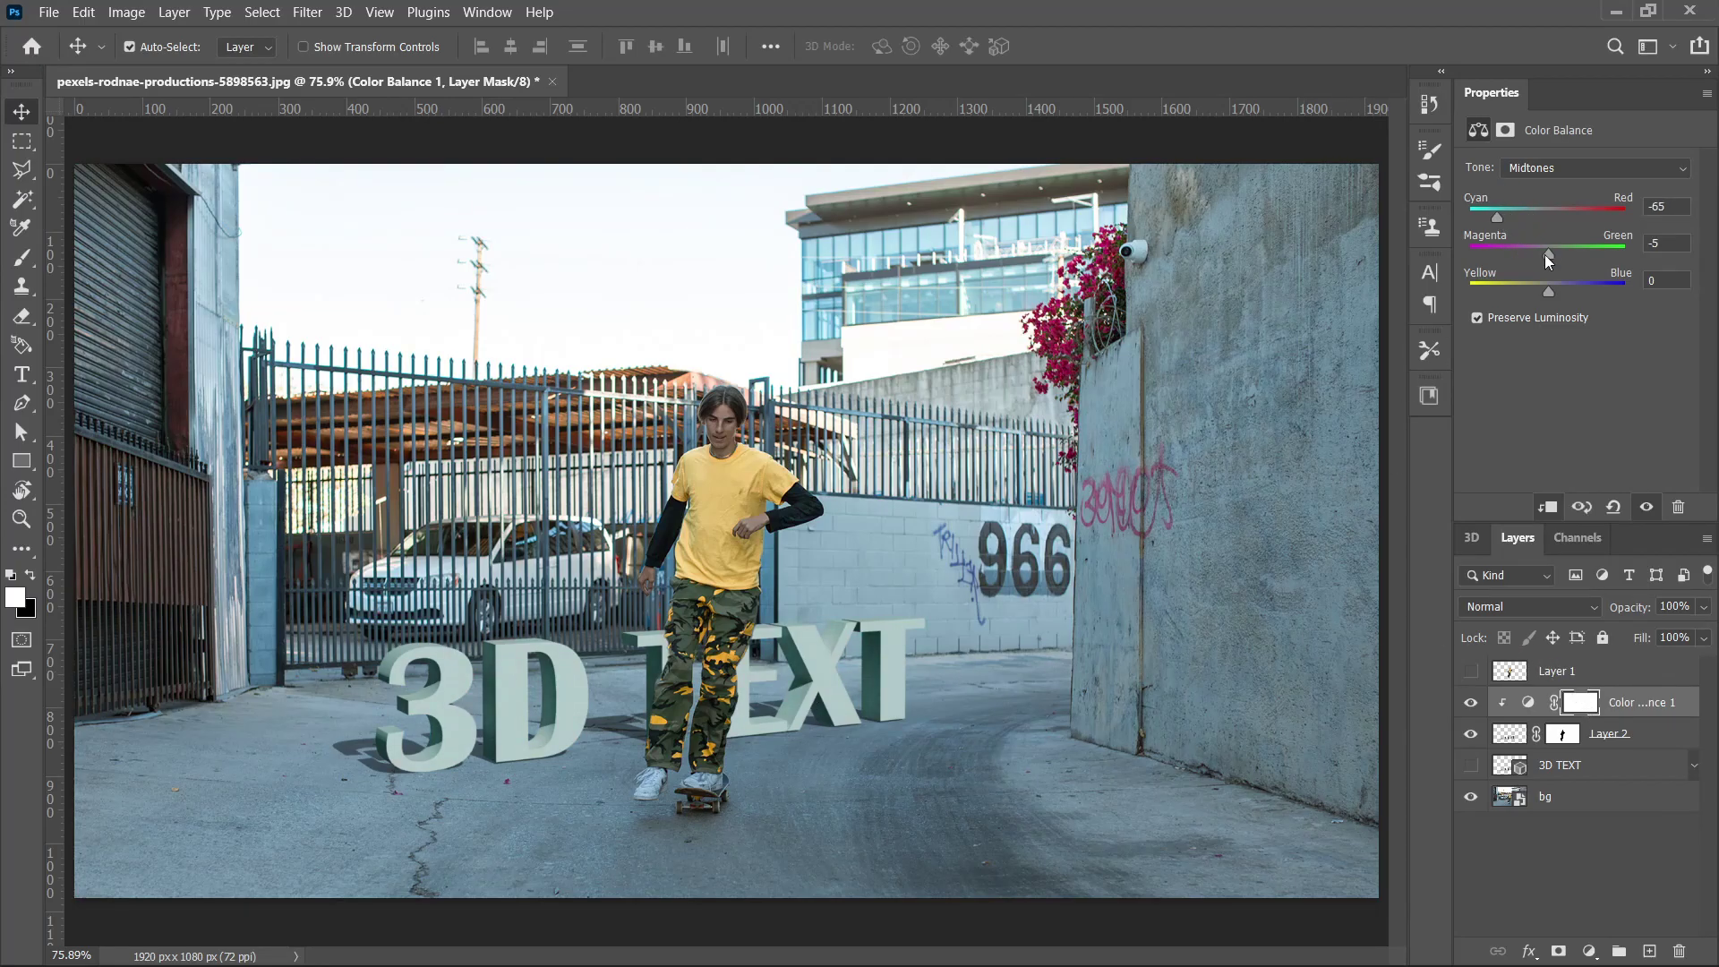
drag(1539, 256, 1533, 256)
scroll(392, 822, up, 5)
scroll(716, 761, down, 4)
scroll(1090, 682, up, 2)
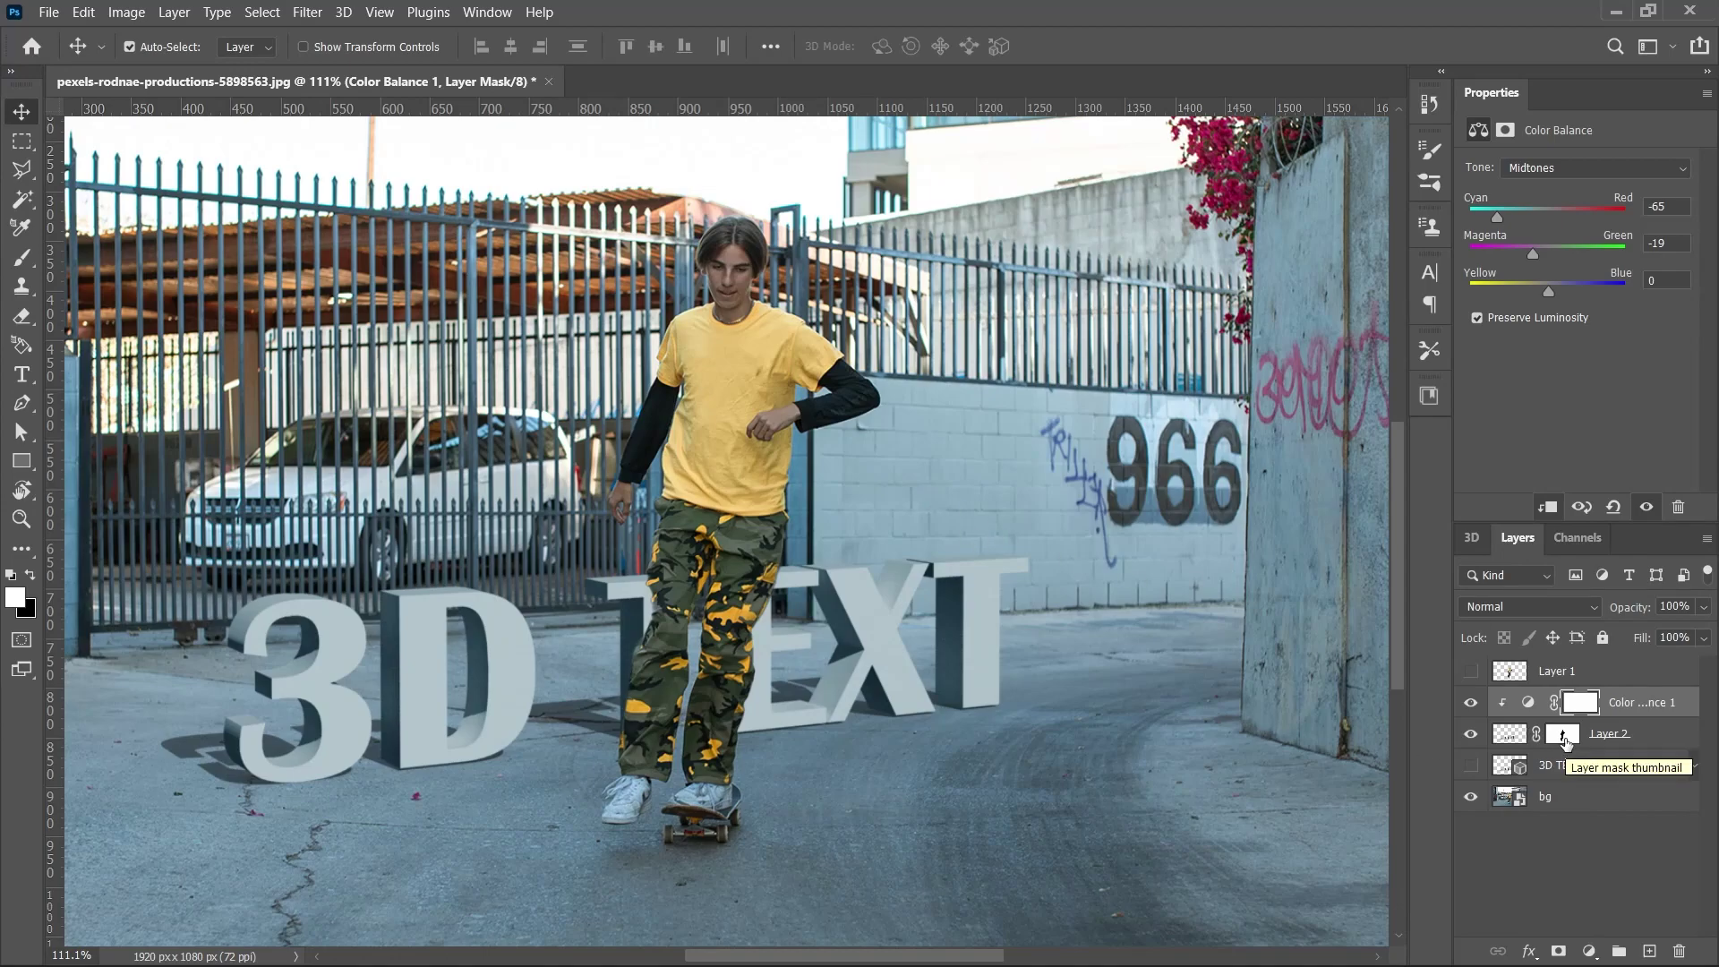
Load the skater outline from Layer 1 and sample the dark teal from the T letter.
click(1470, 671)
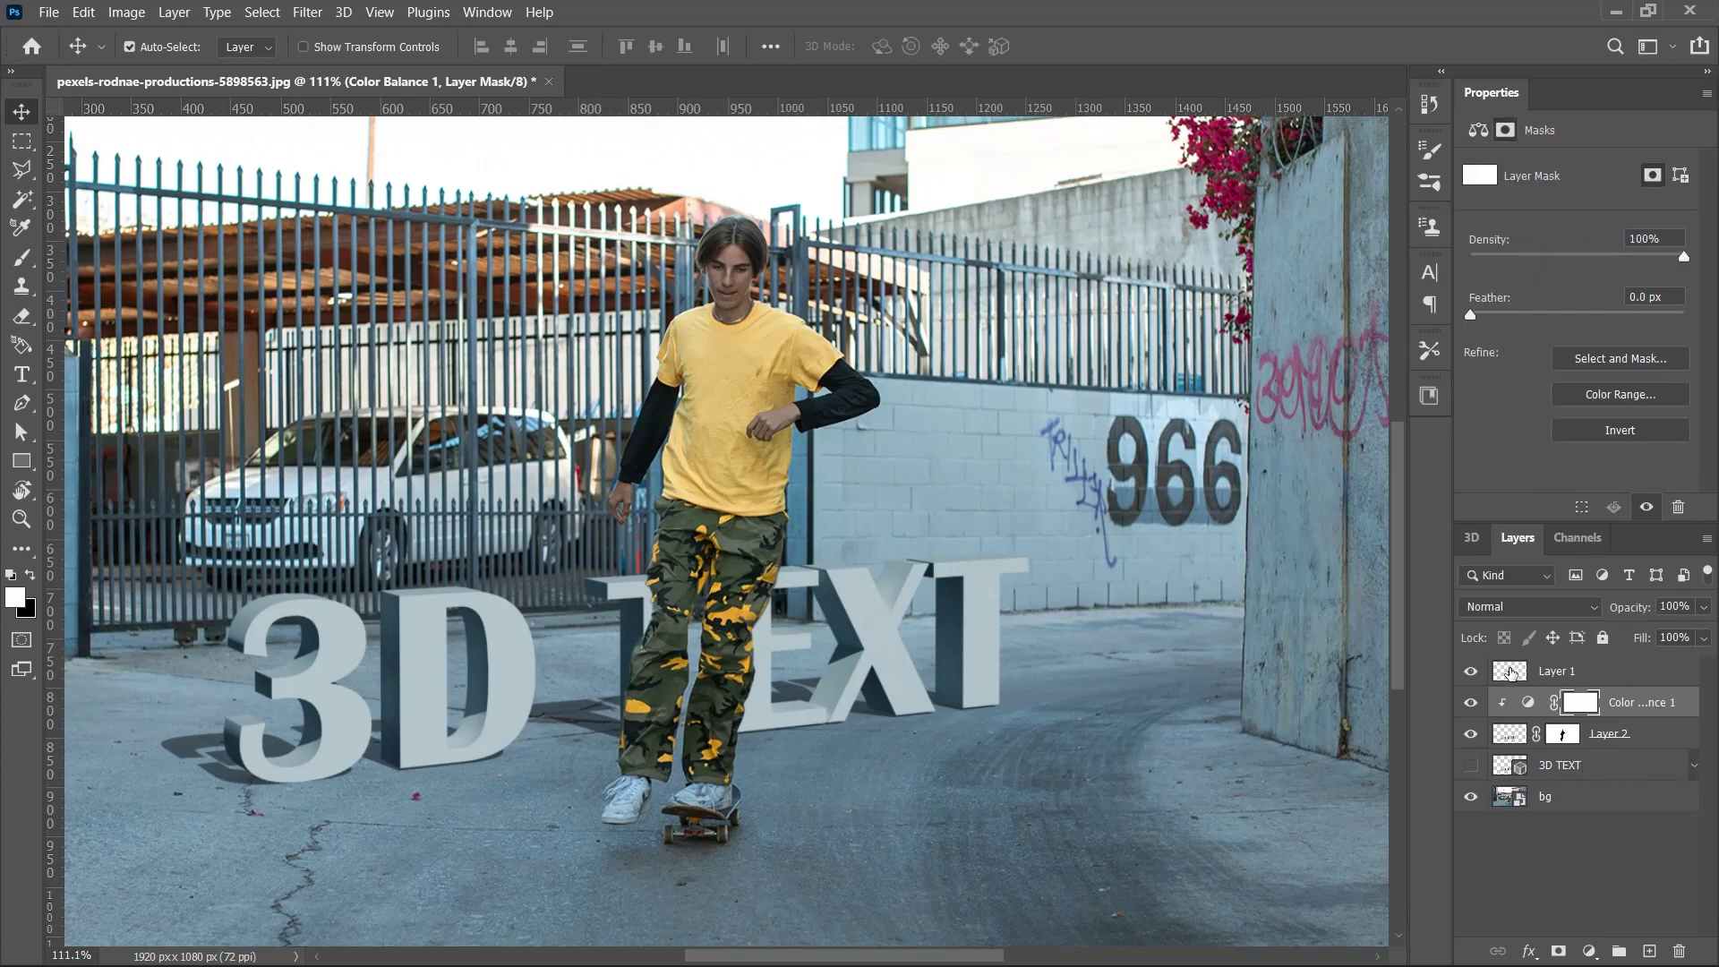
ctrl+click(1511, 673)
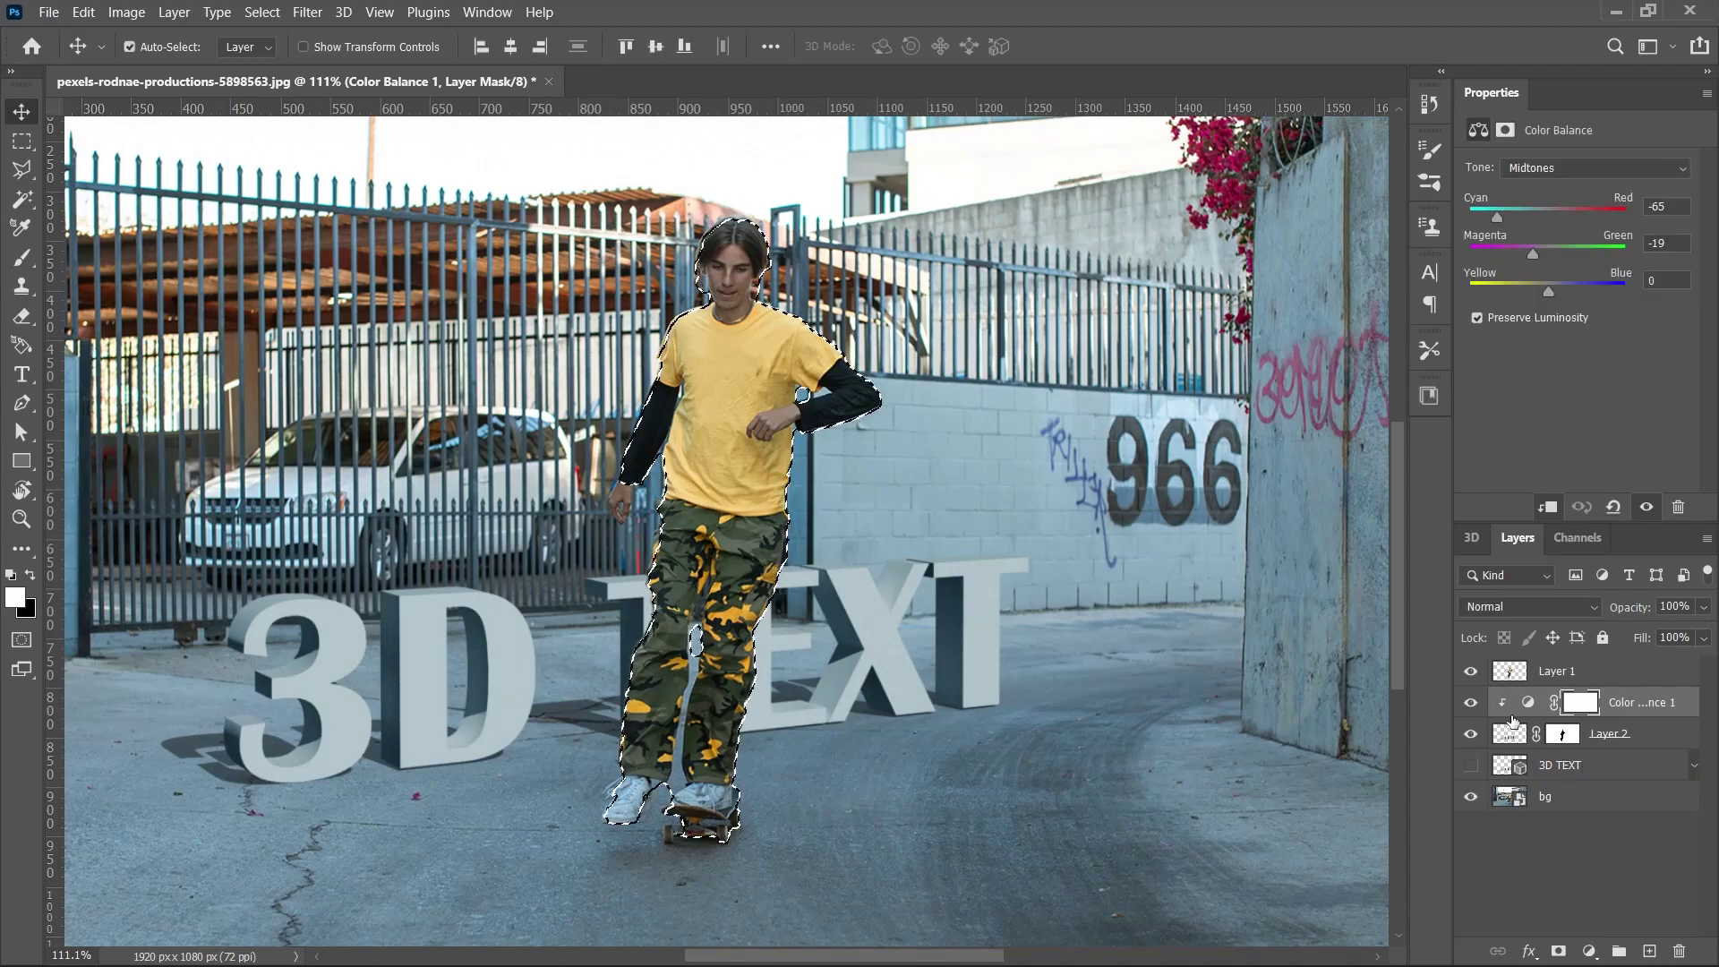
click(1511, 673)
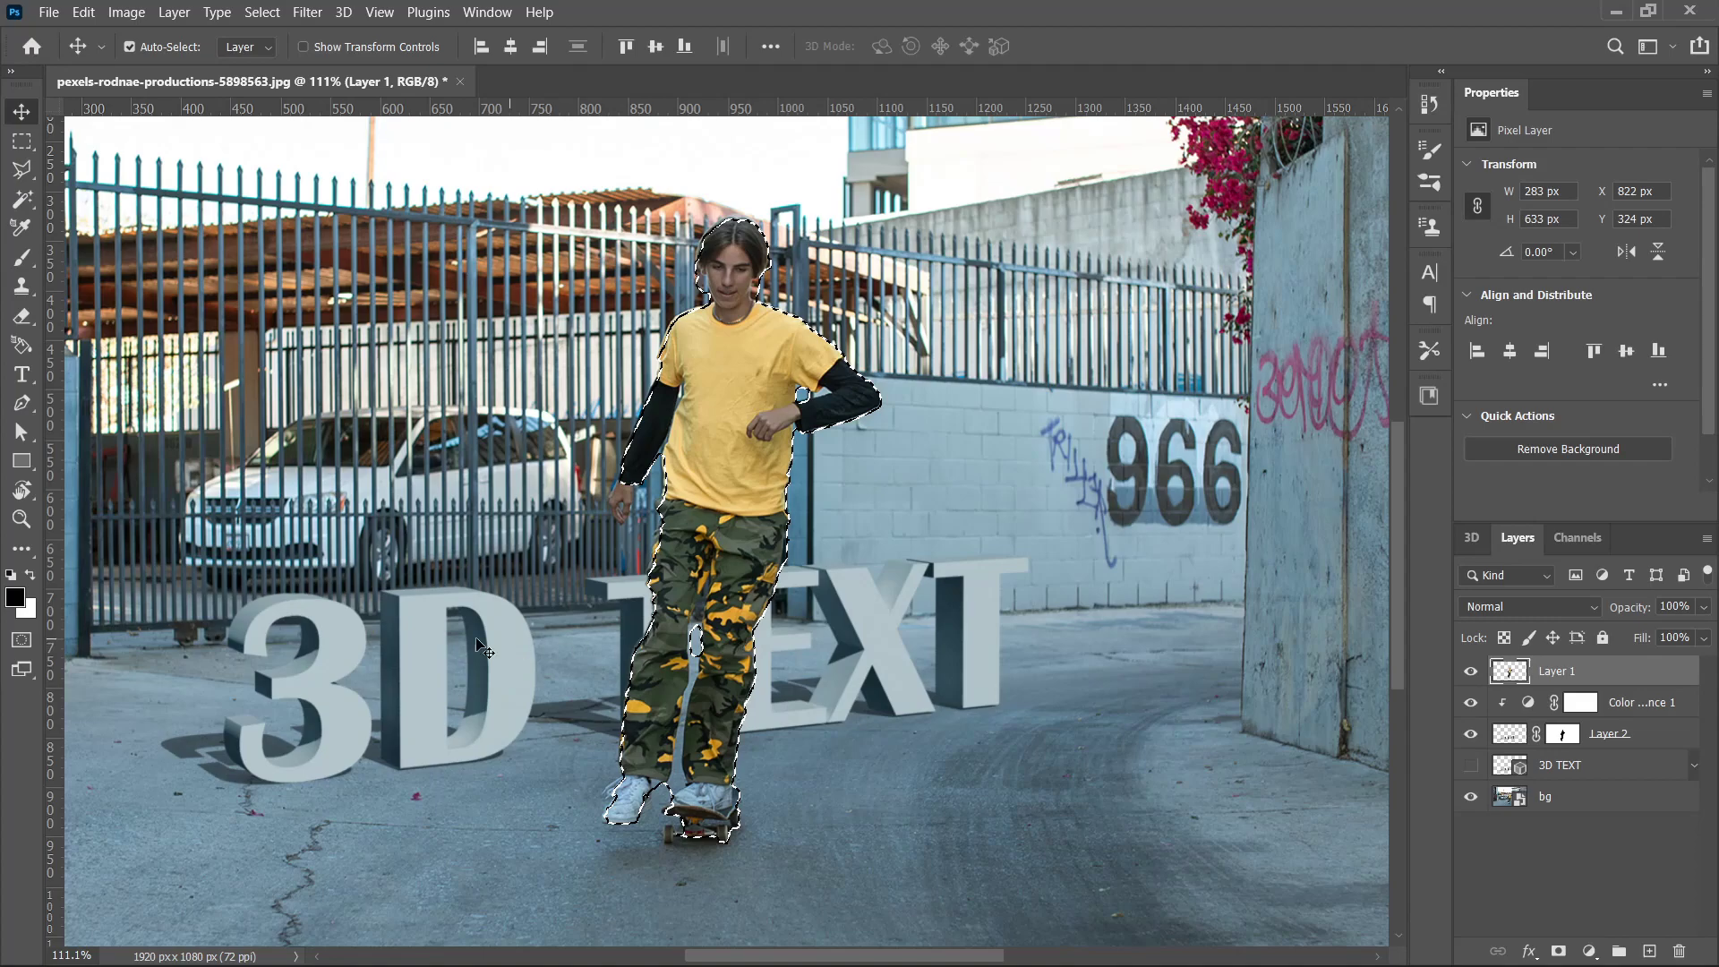
key(i)
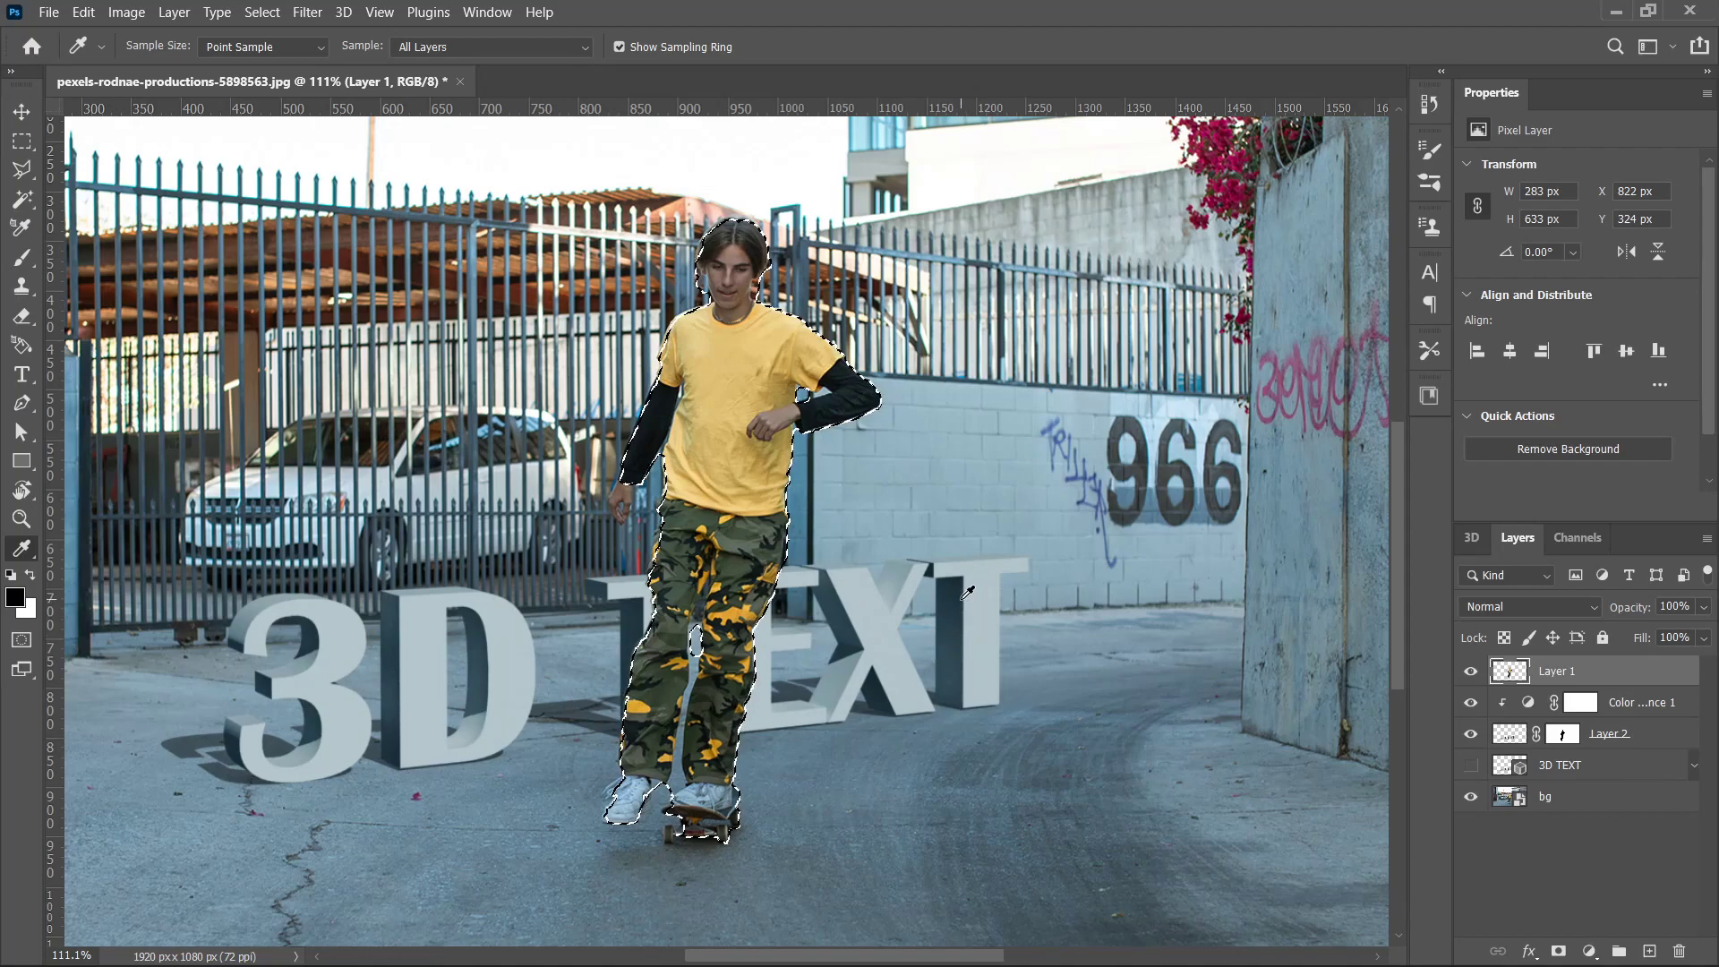
click(951, 667)
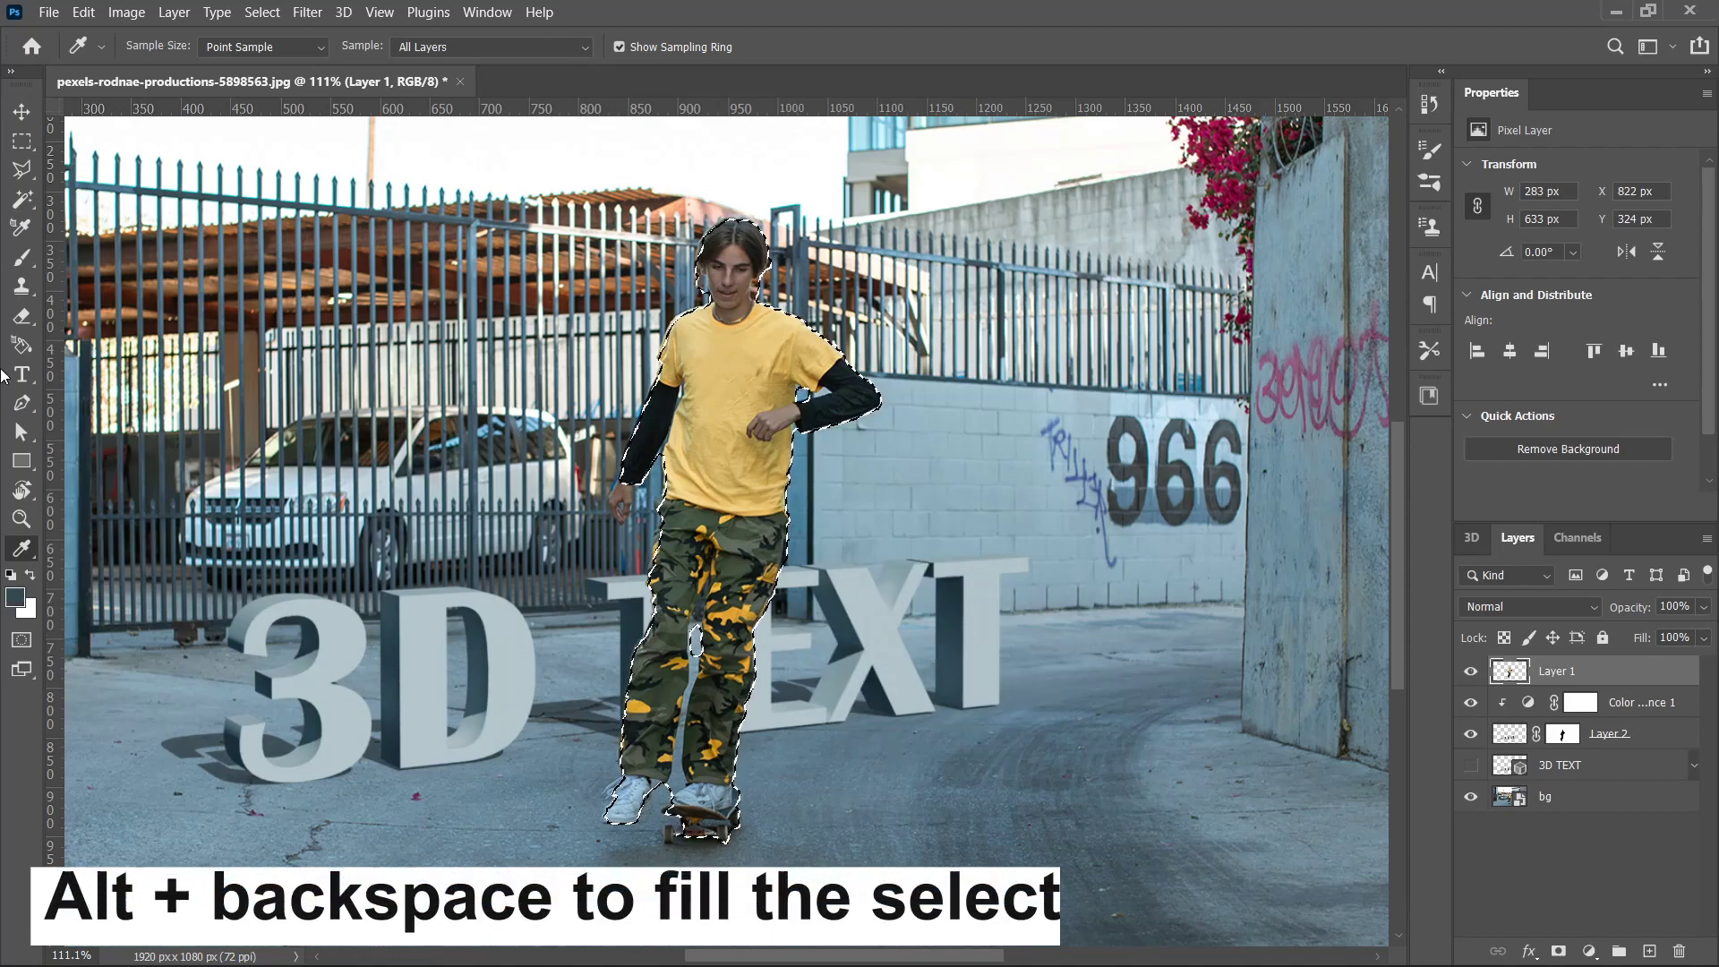
Fill the skater selection with the teal, deselect, and clip Layer 1 to the letters.
click(21, 111)
key(alt+BackSpace)
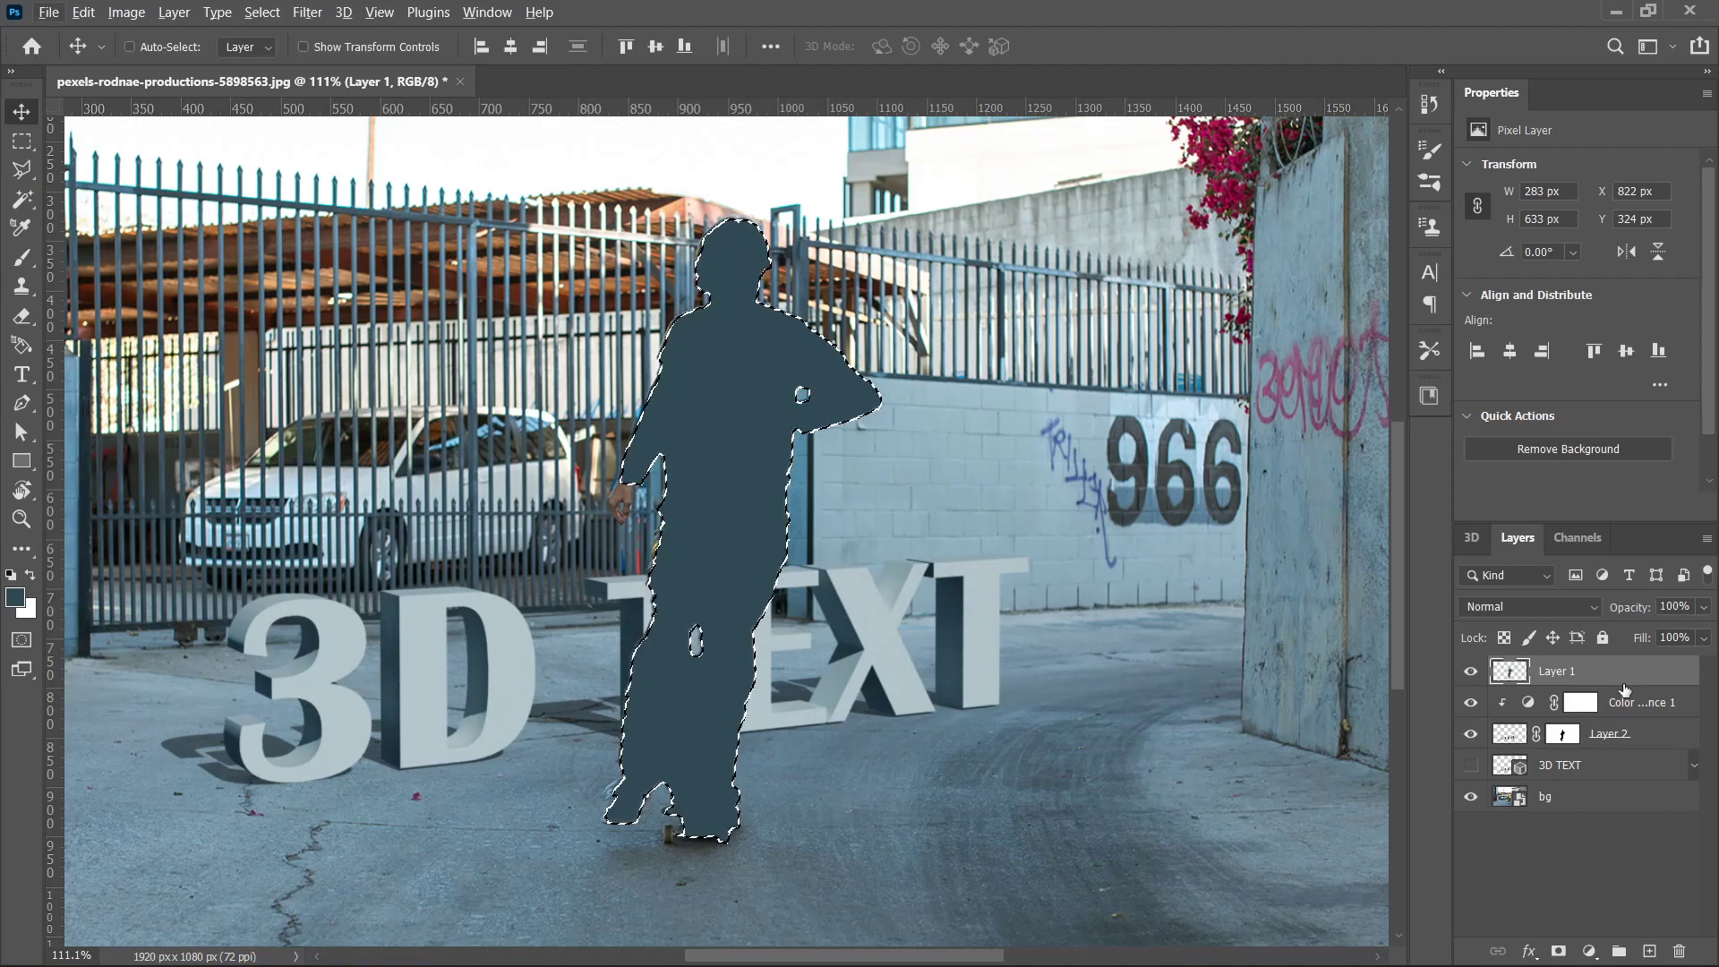
key(ctrl+d)
alt+click(1625, 684)
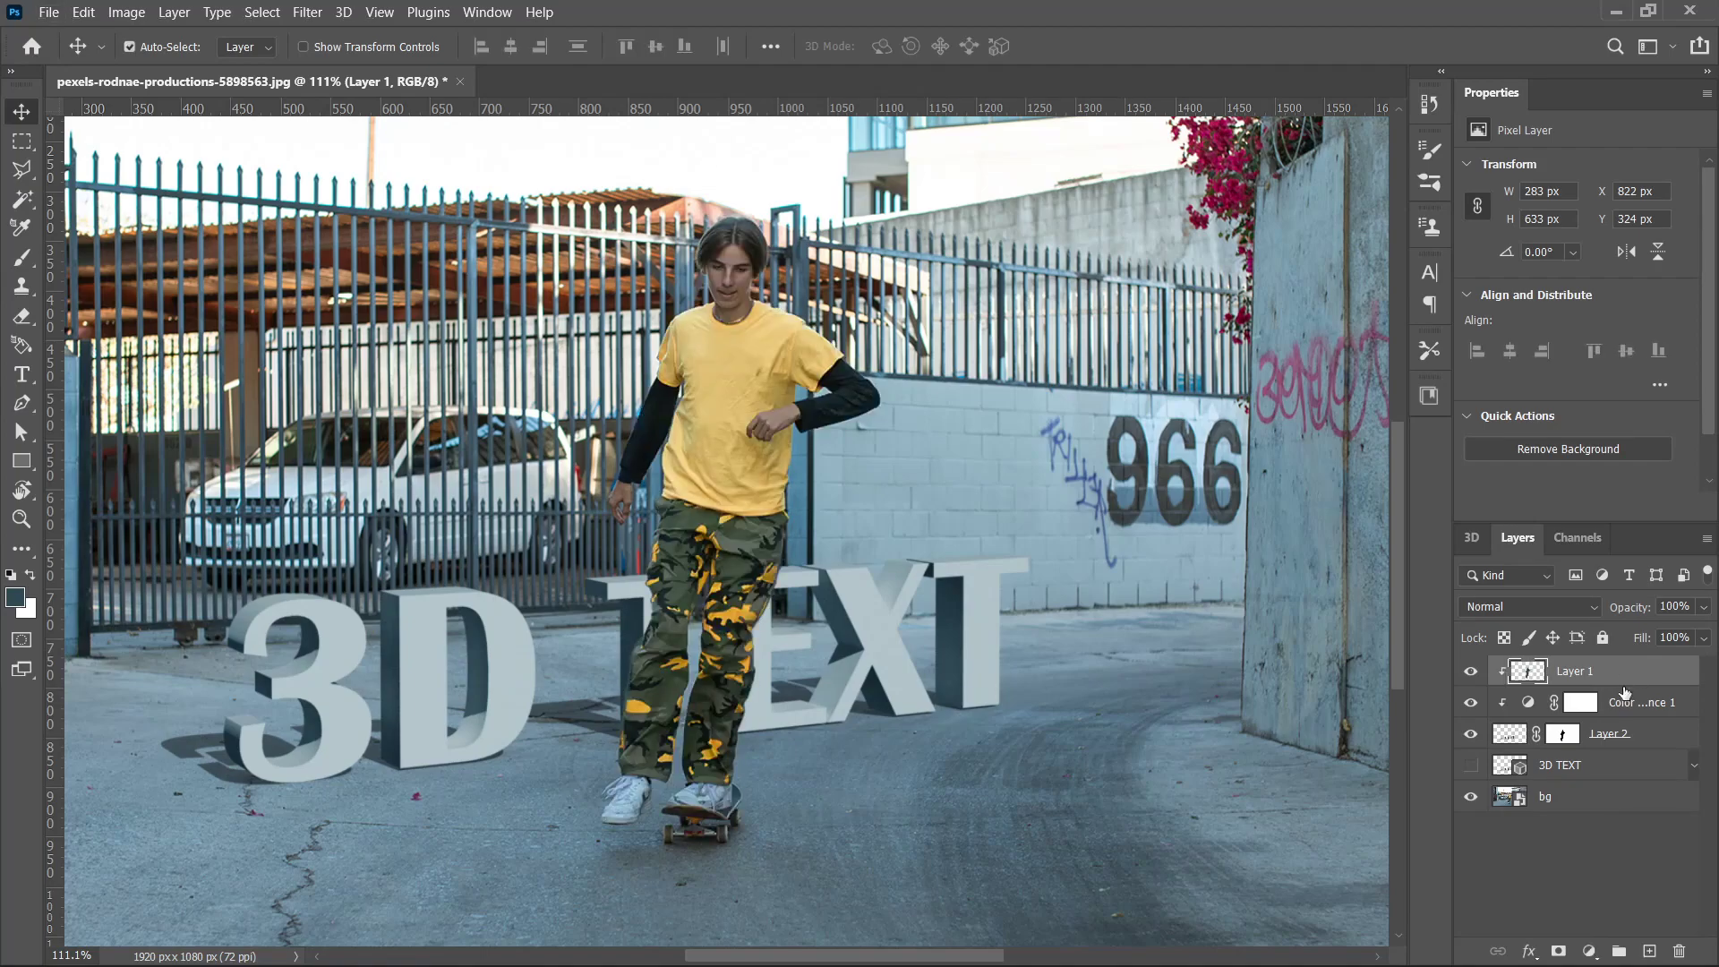
drag(680, 537, 669, 534)
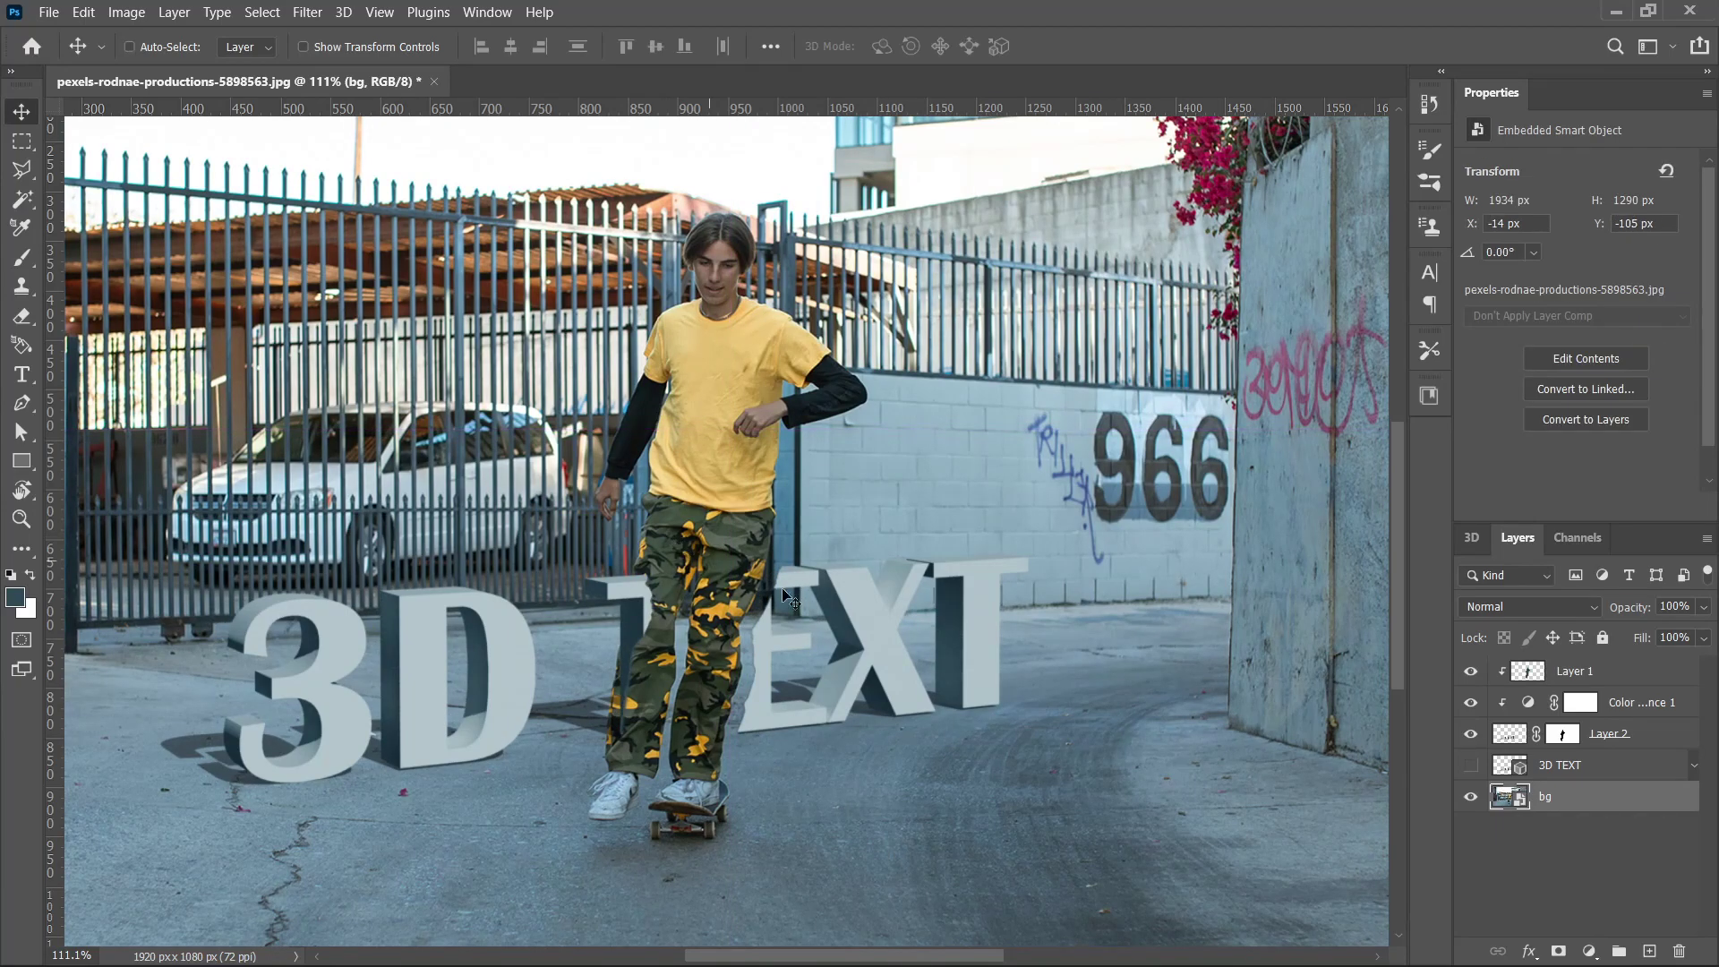
Undo the accidental bg move and lock the bg, Layer 2, Color Balance 1 and 3D TEXT layers.
key(ctrl+z)
click(1602, 637)
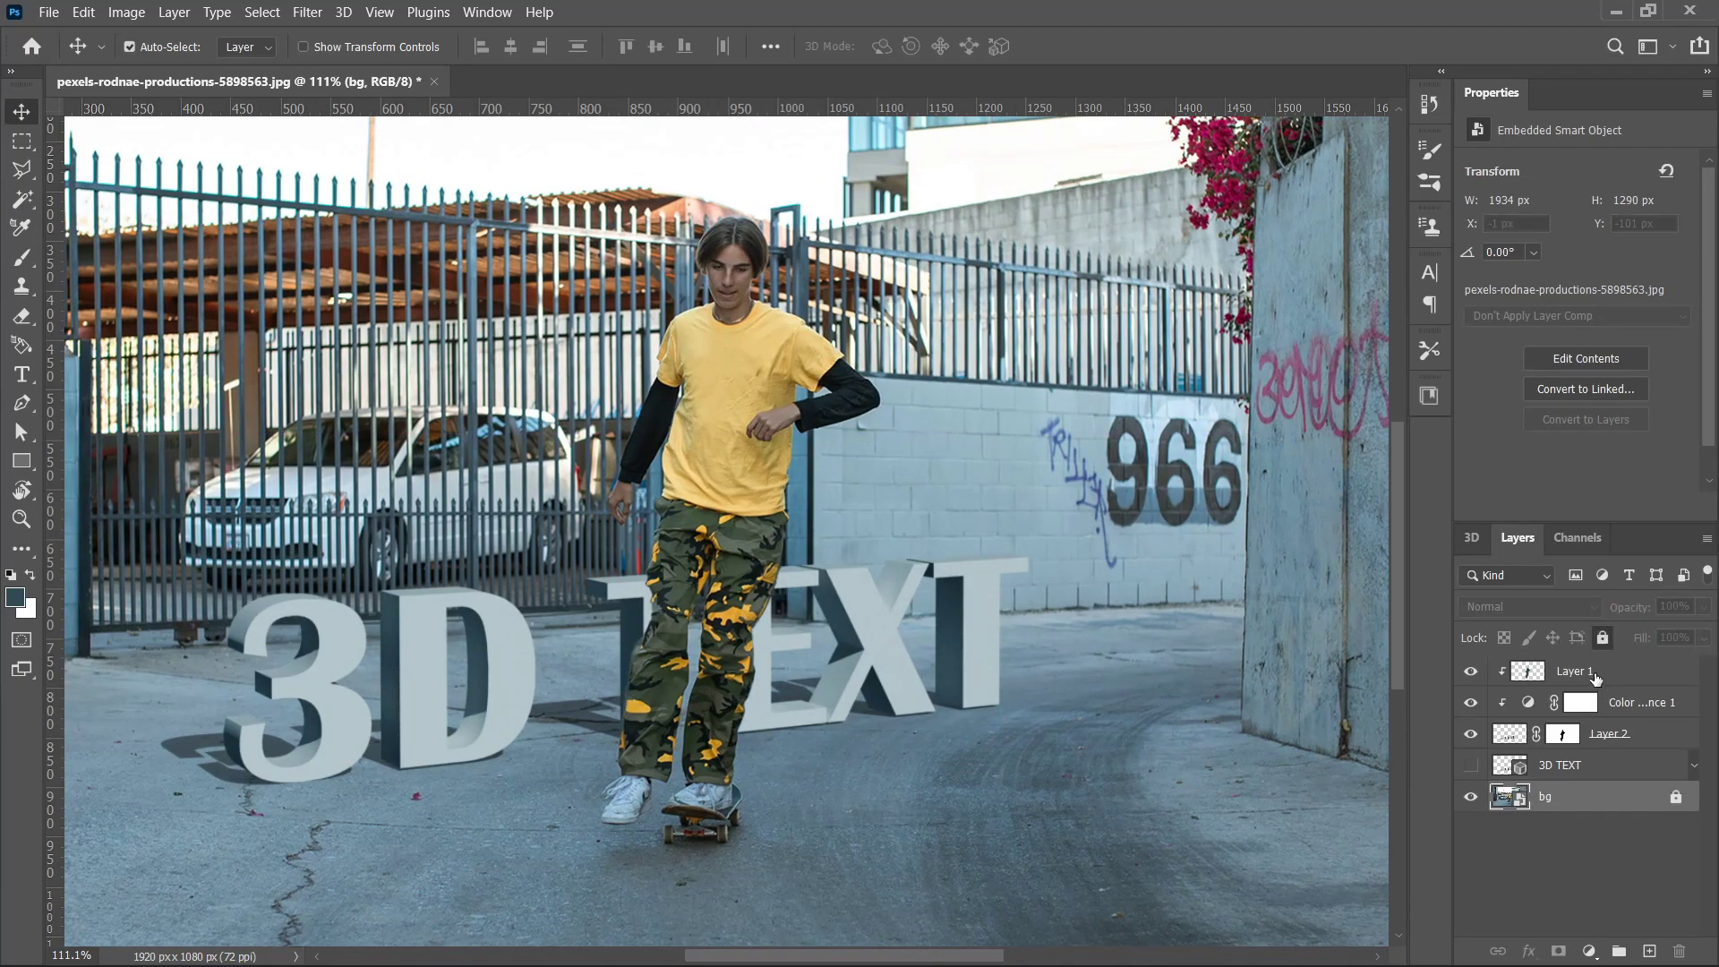
click(1617, 731)
click(1602, 637)
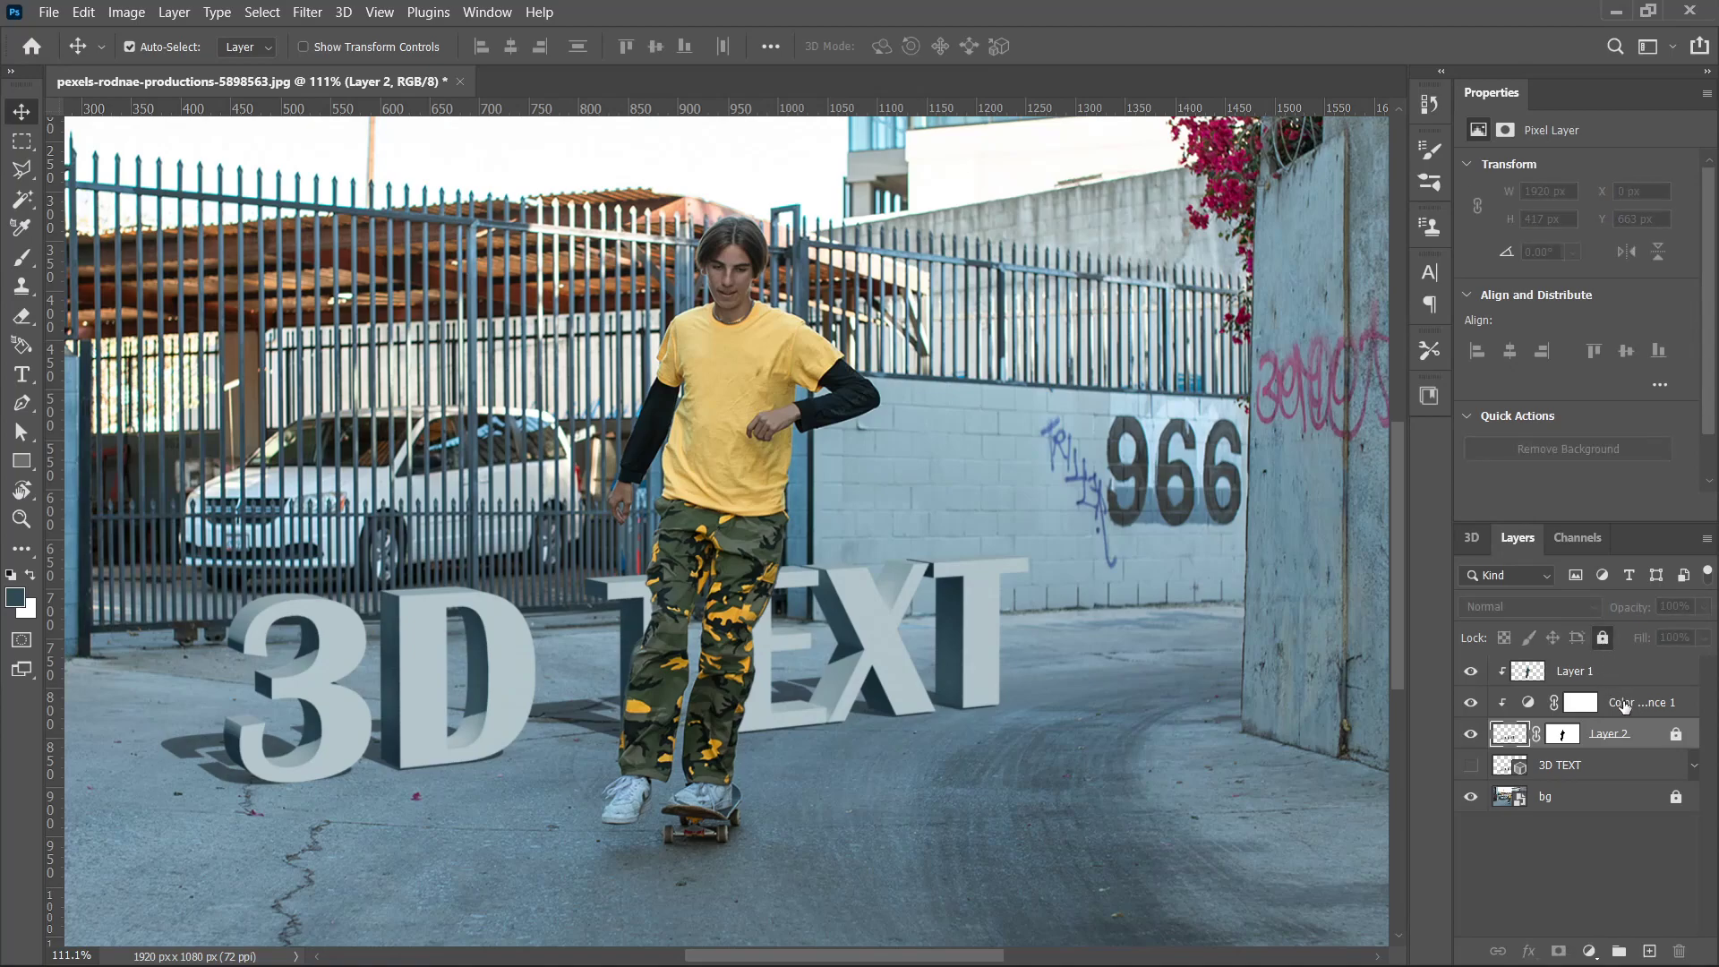
click(1624, 705)
click(1602, 638)
key(alt+[)
key(alt+[)
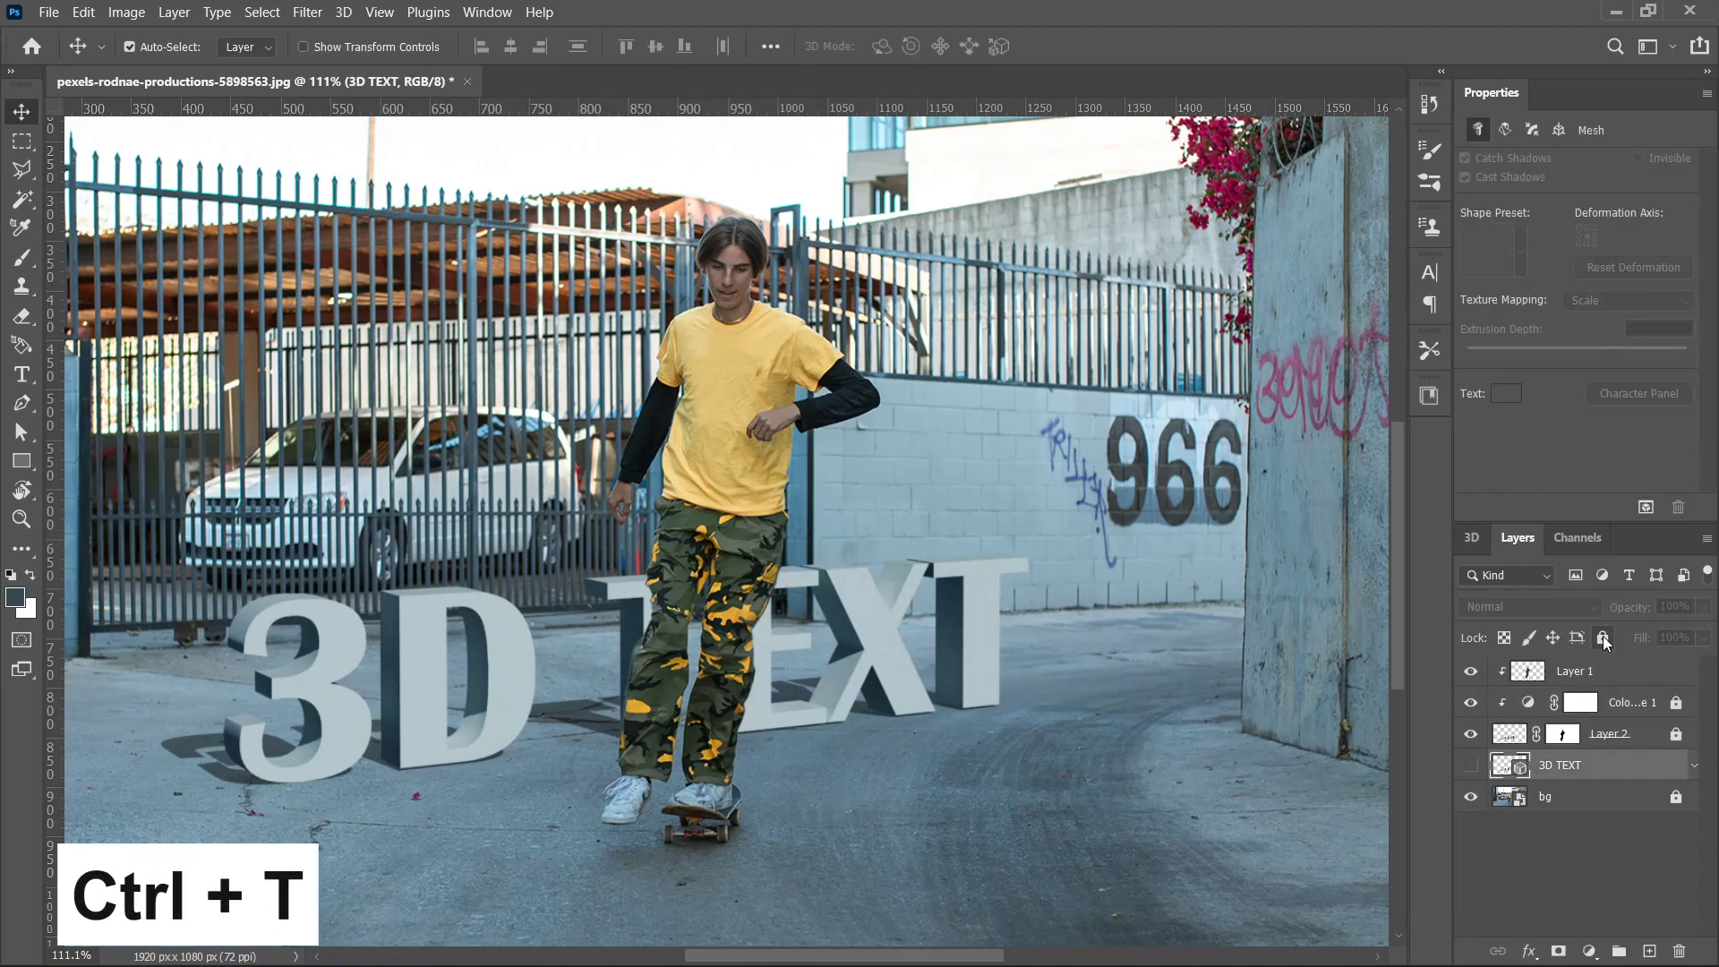
click(1602, 638)
click(1584, 676)
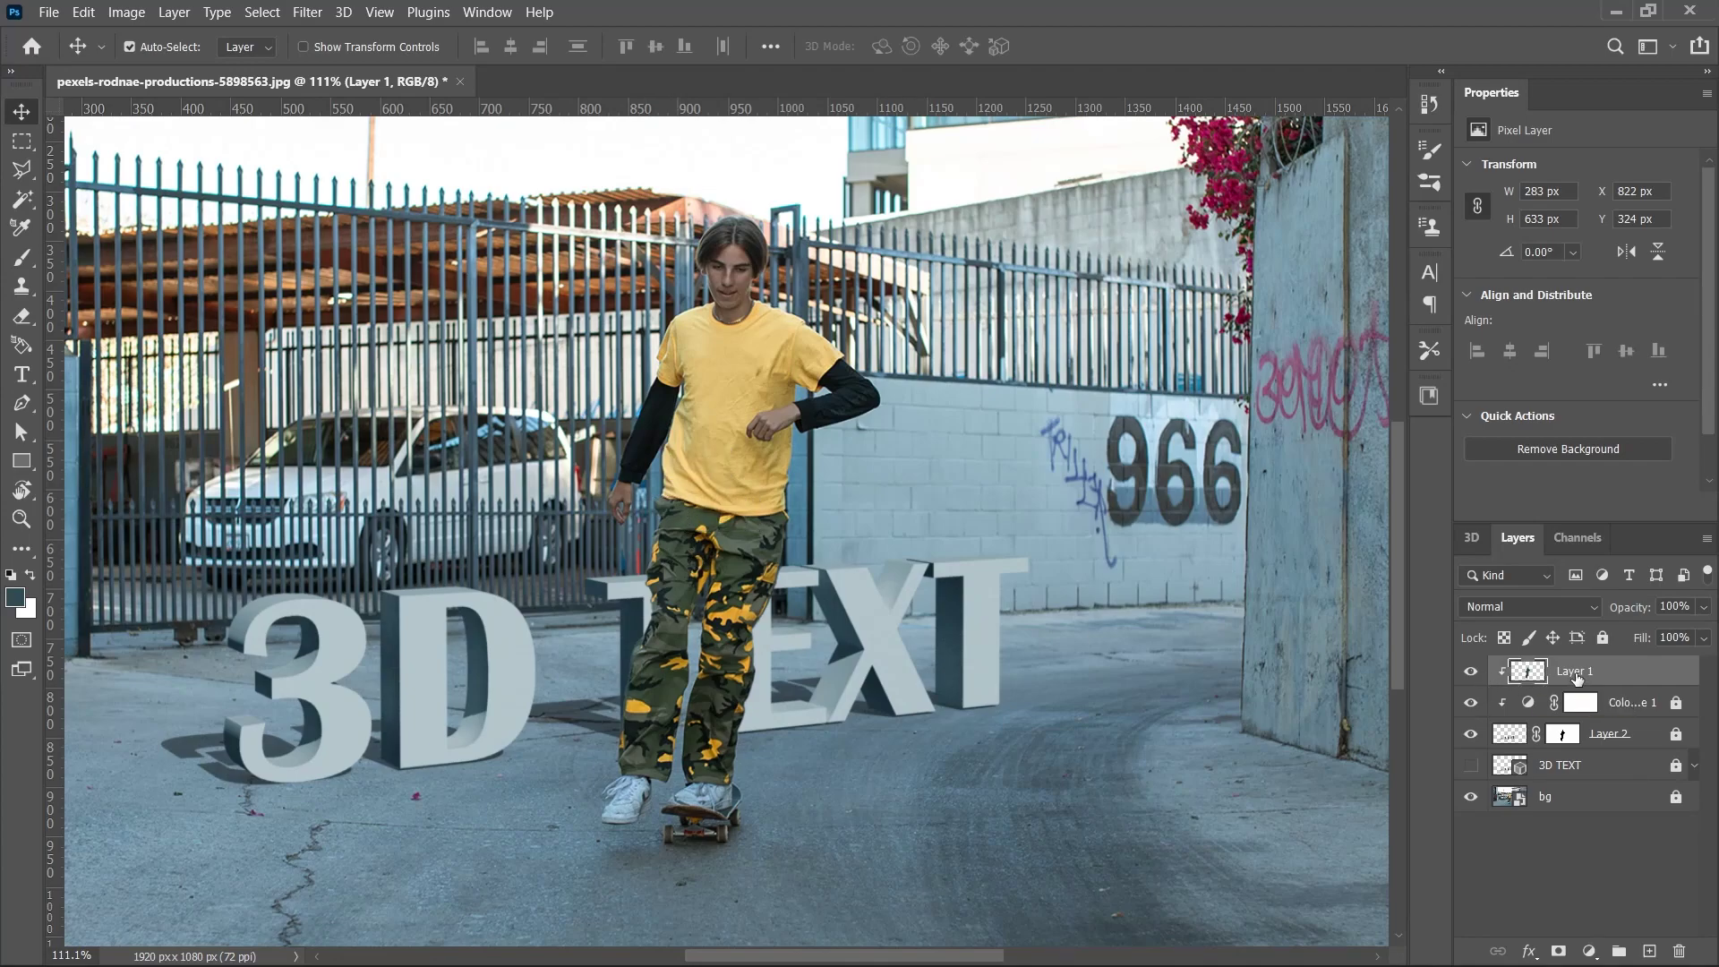
Free-transform and skew the Layer 1 silhouette down across the letters as a shadow.
key(ctrl+t)
drag(692, 553, 711, 553)
drag(603, 216, 515, 255)
drag(607, 223, 106, 338)
drag(895, 198, 500, 314)
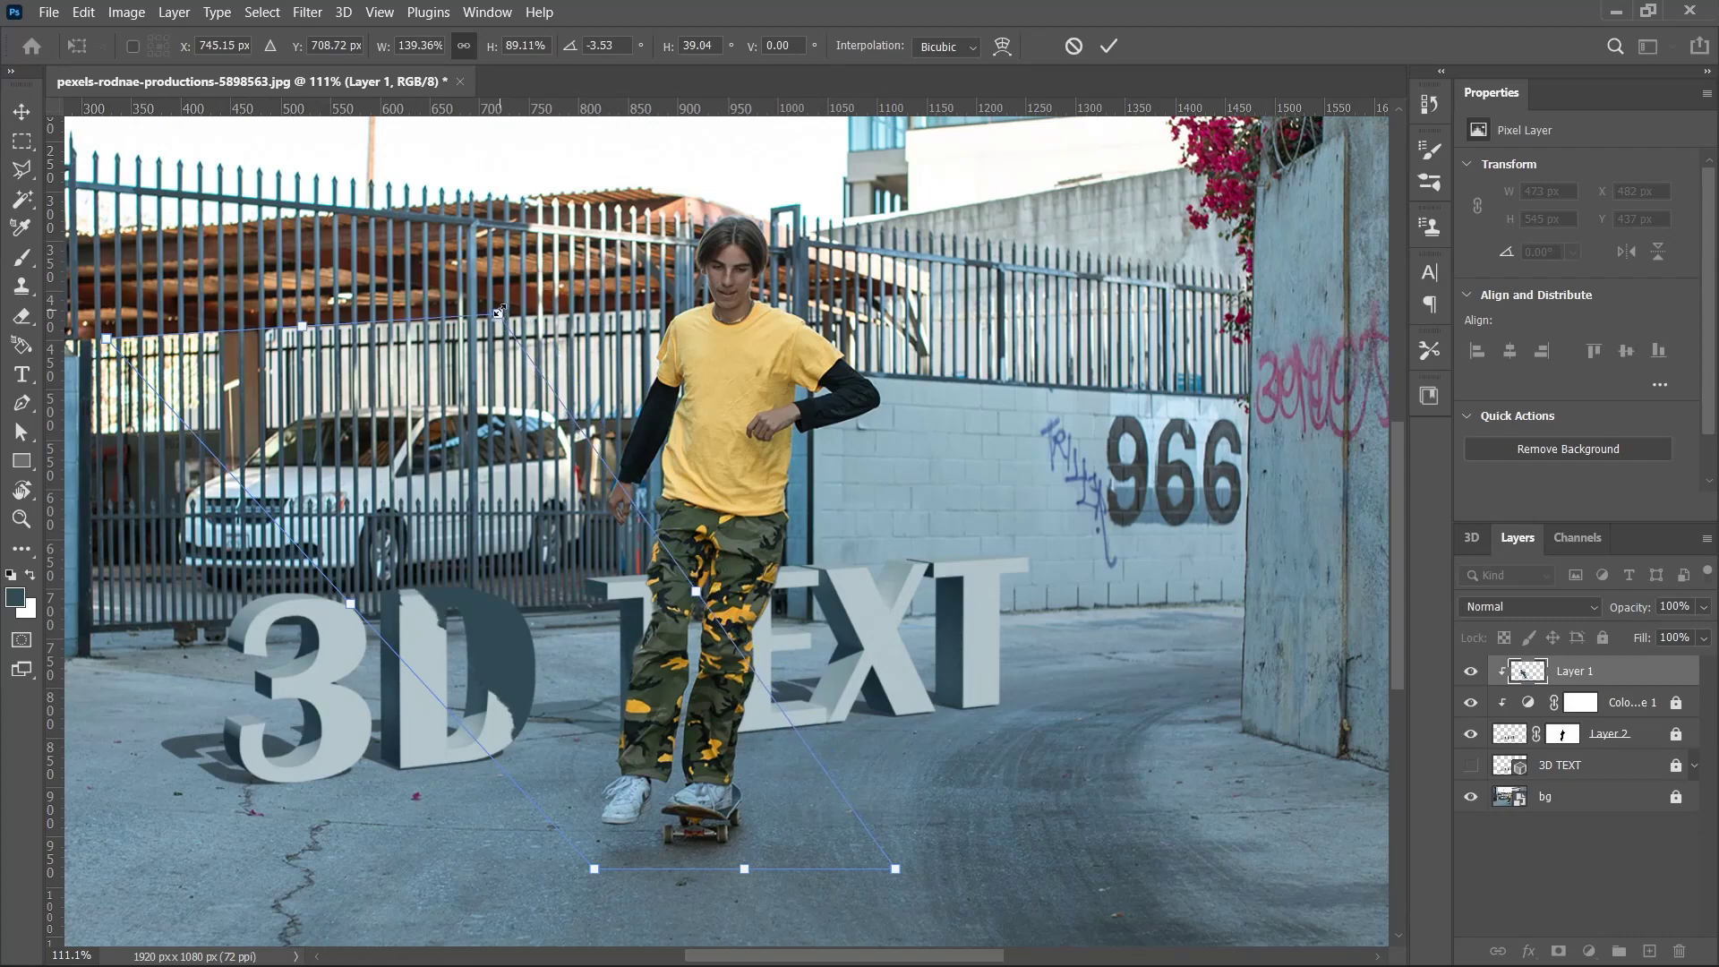
key(Return)
Lower Layer 1's opacity to 8%, then quit Photoshop without saving.
click(1702, 609)
click(1611, 632)
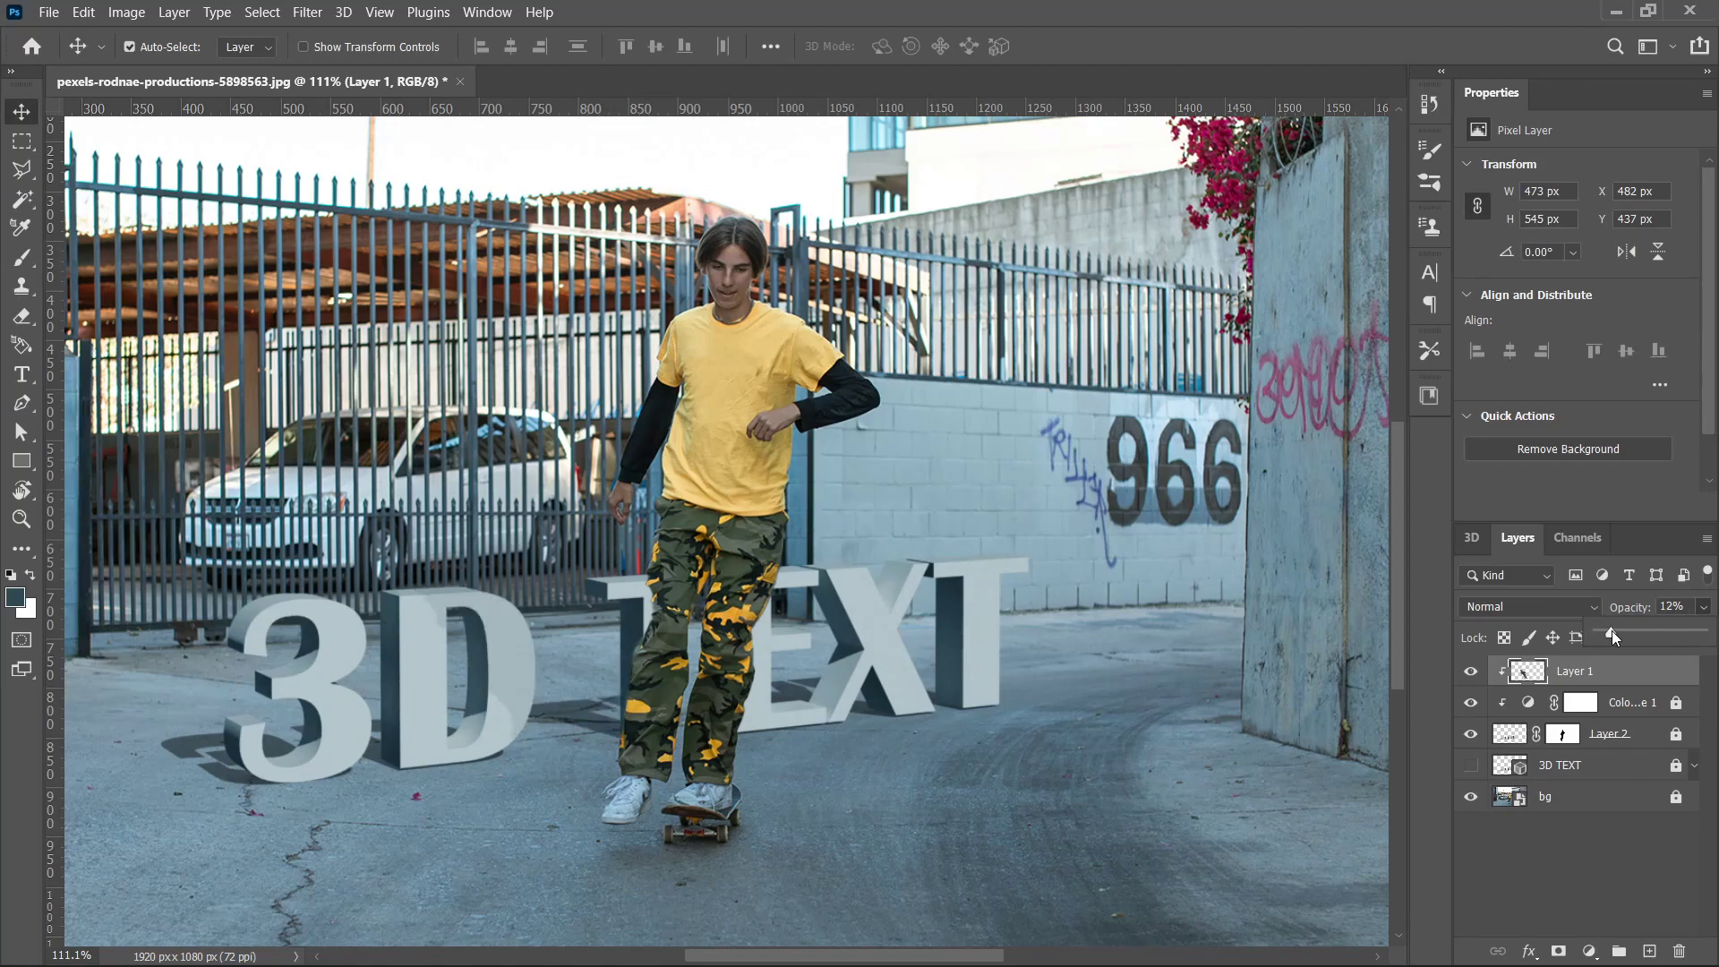
drag(1611, 630, 1609, 631)
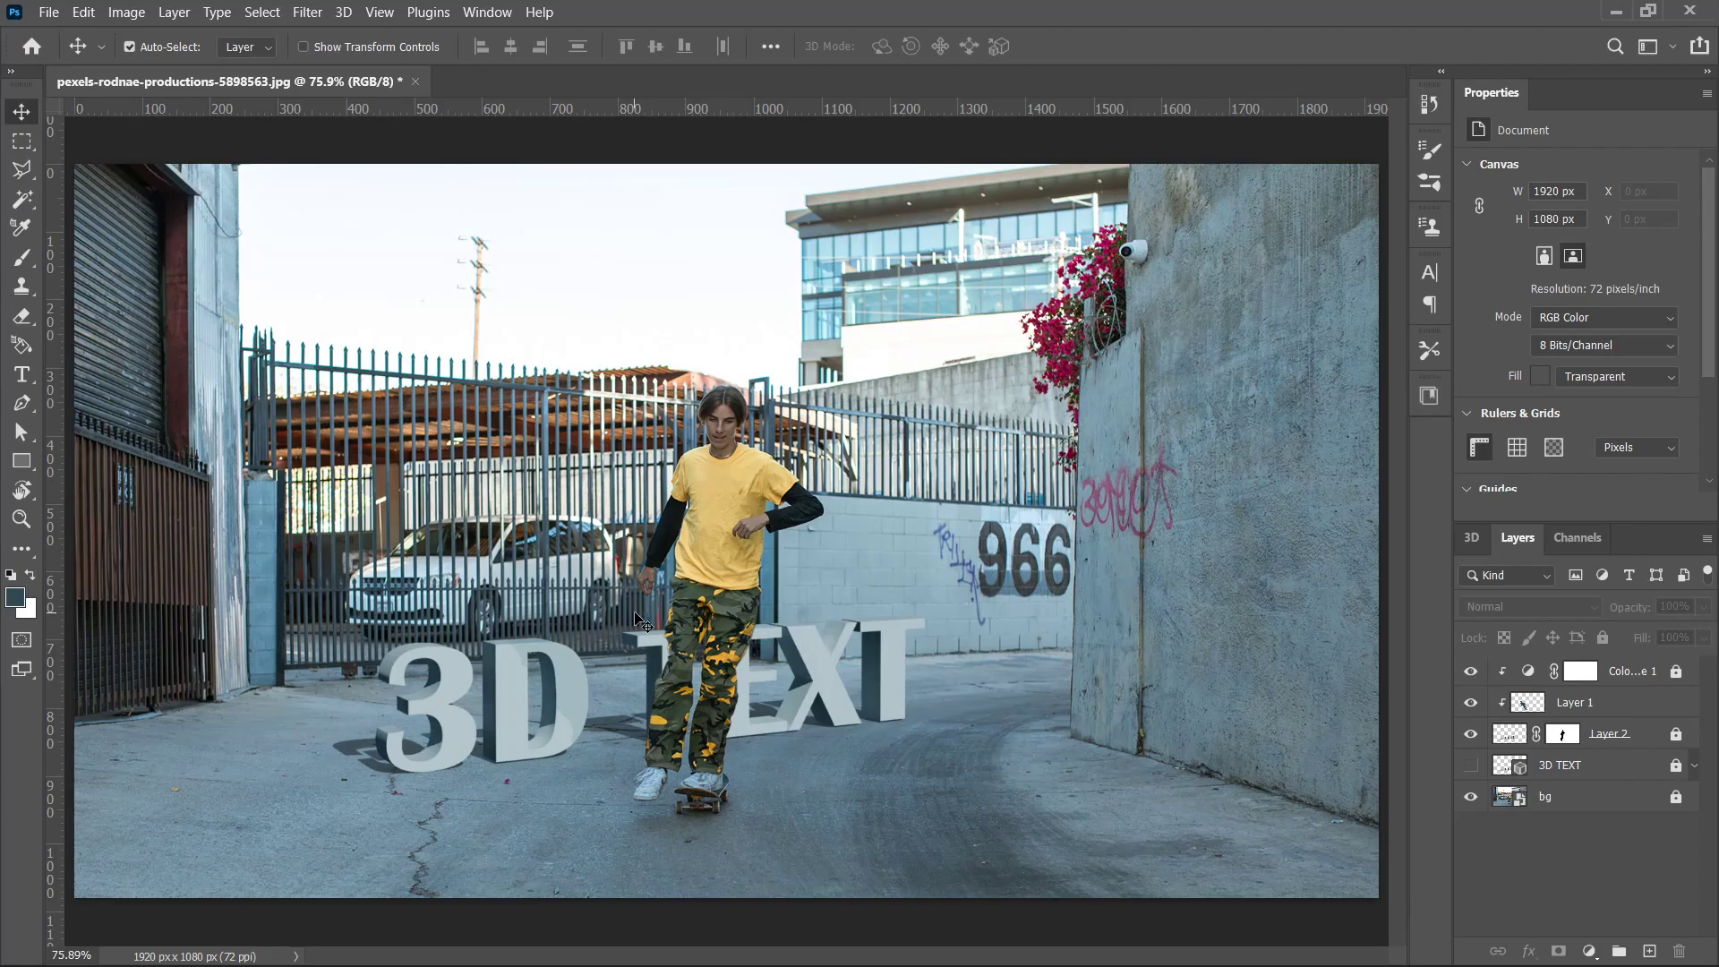
click(1688, 10)
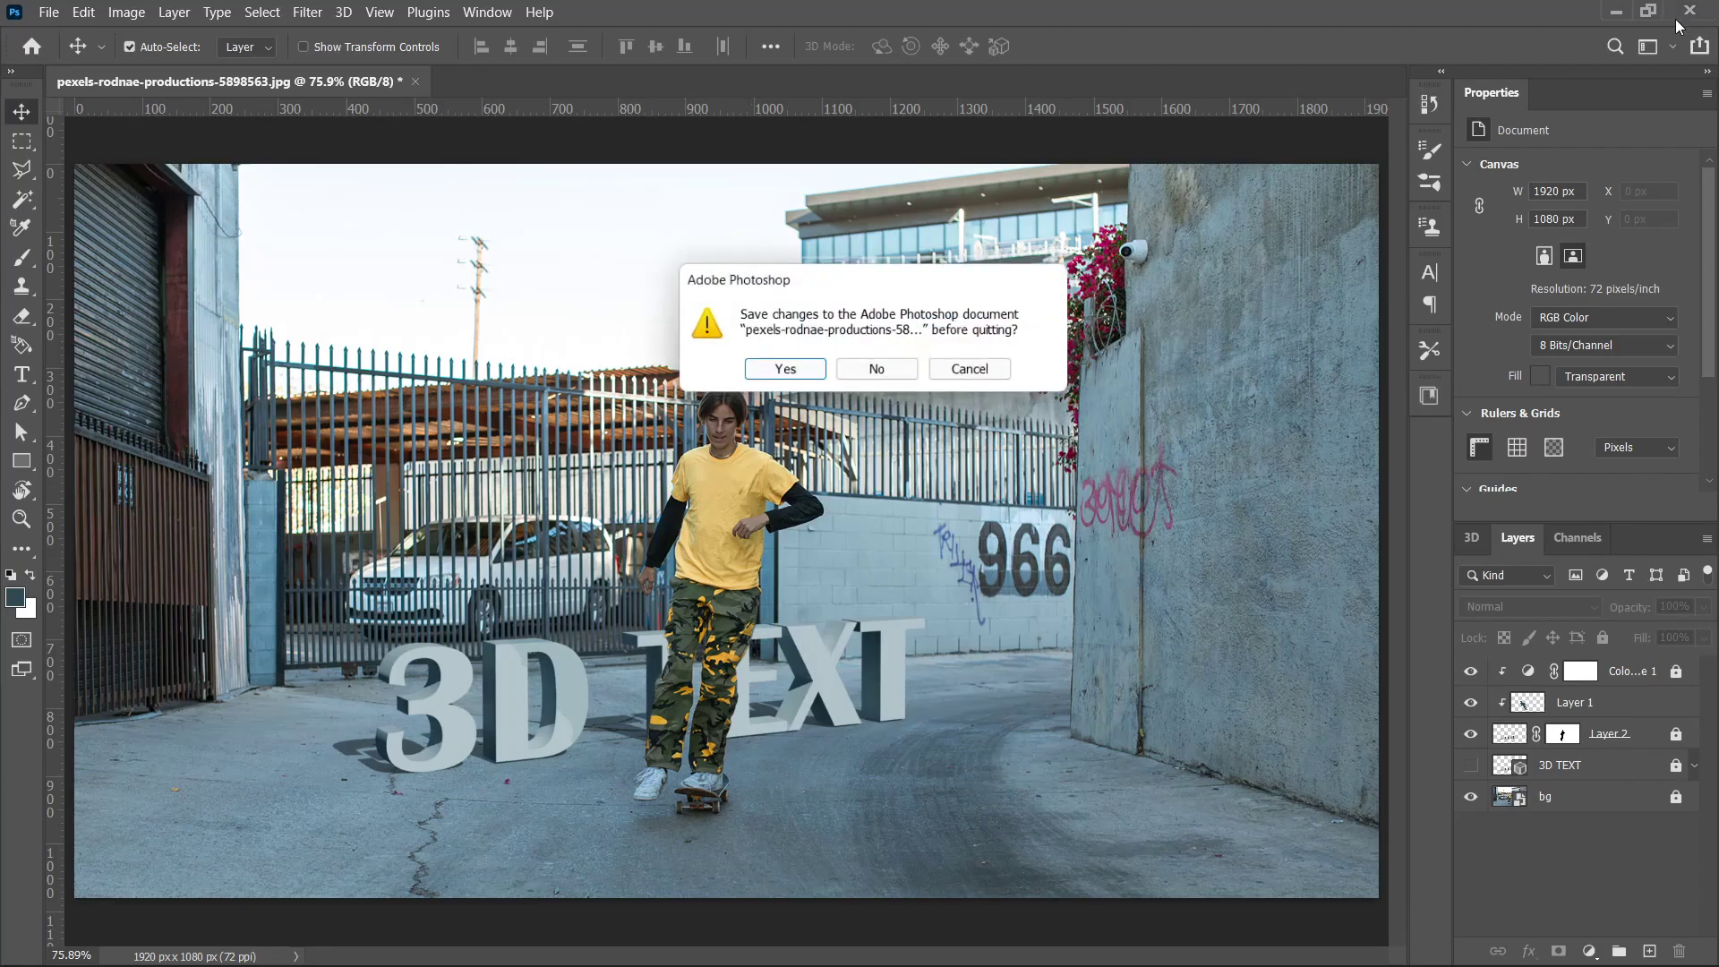
click(894, 373)
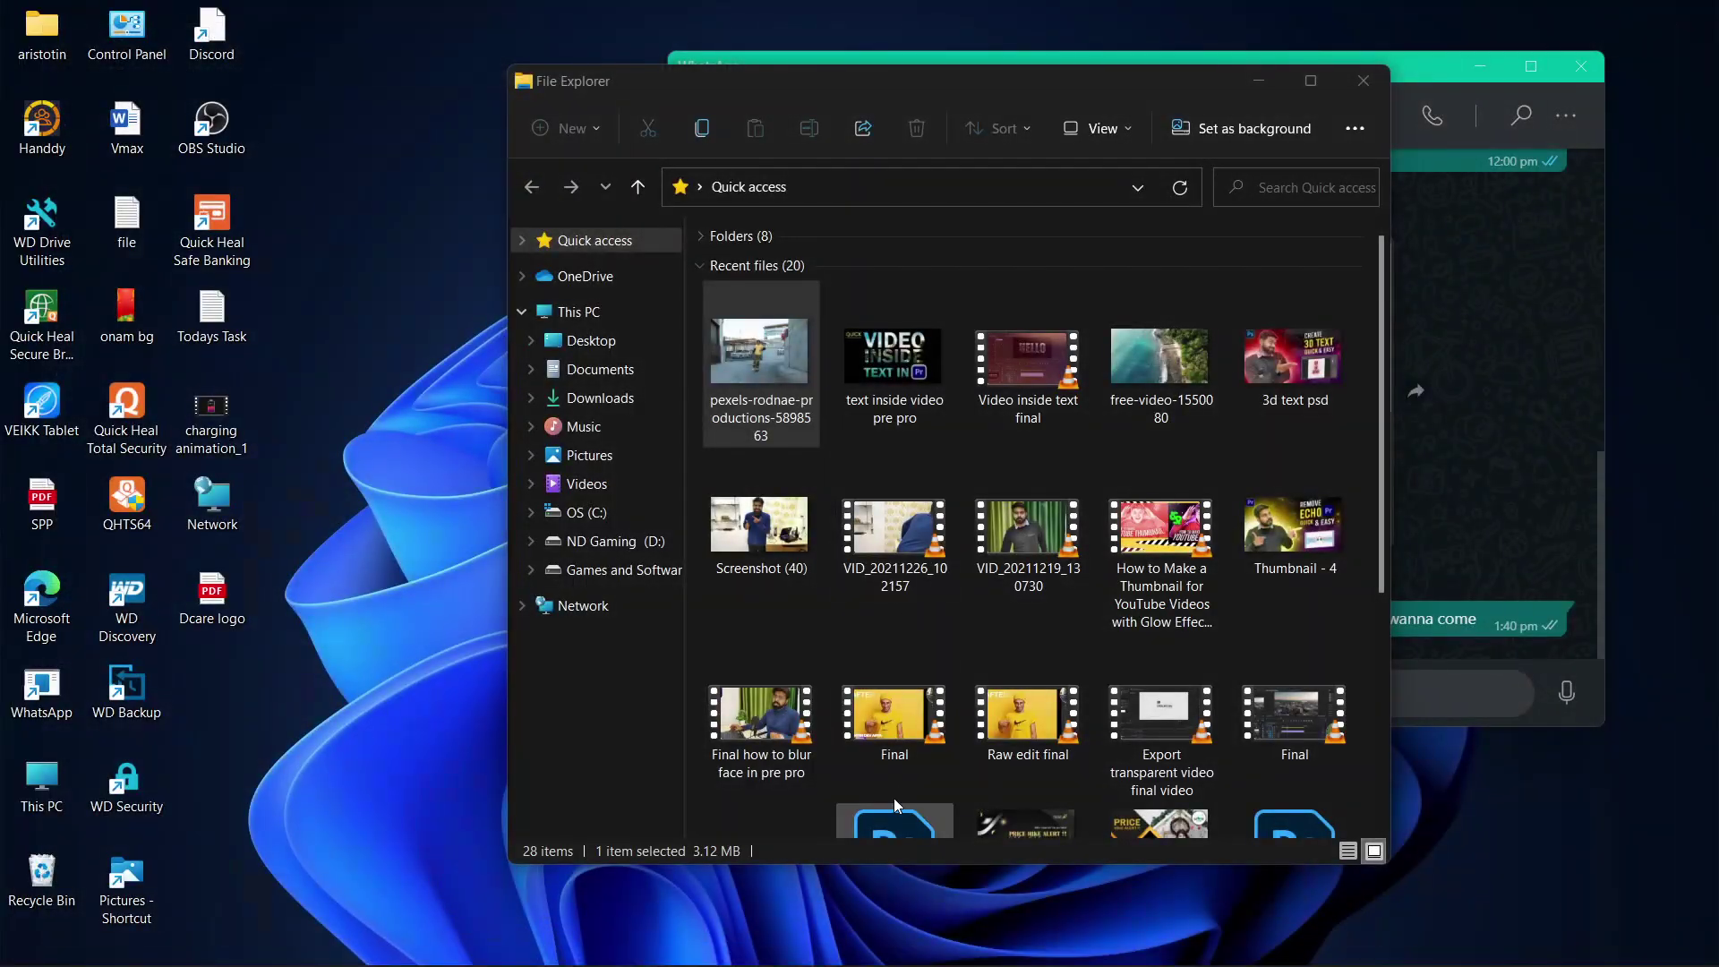